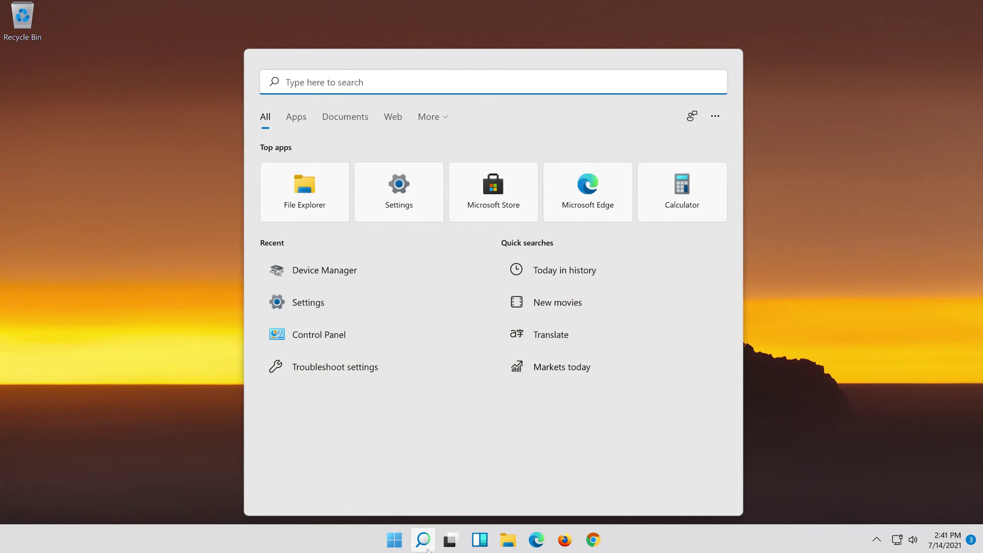
# - Open Control Panel's Hardware and Sound > Sound dialog, centre it, and close Control Panel
pyautogui.write('cont')
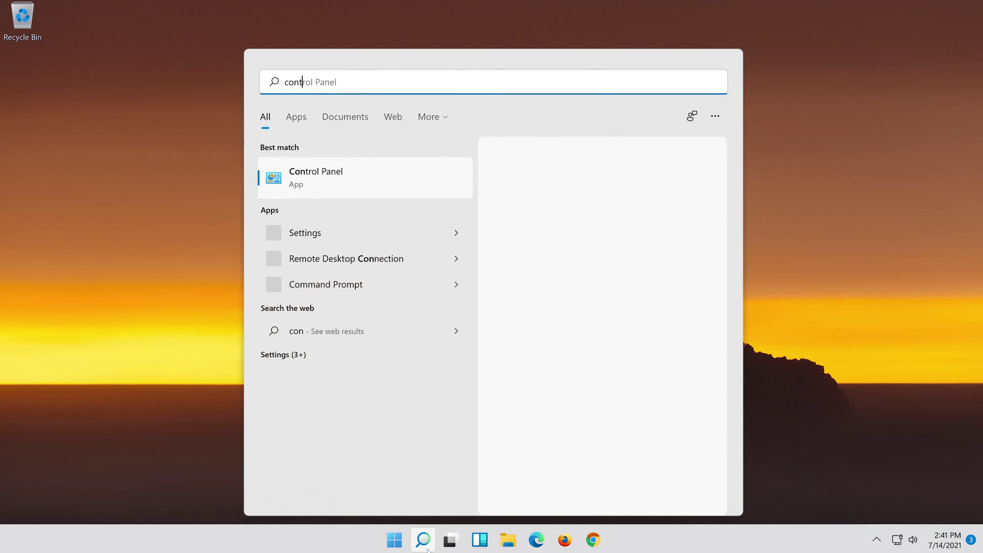
pyautogui.write('rol pan')
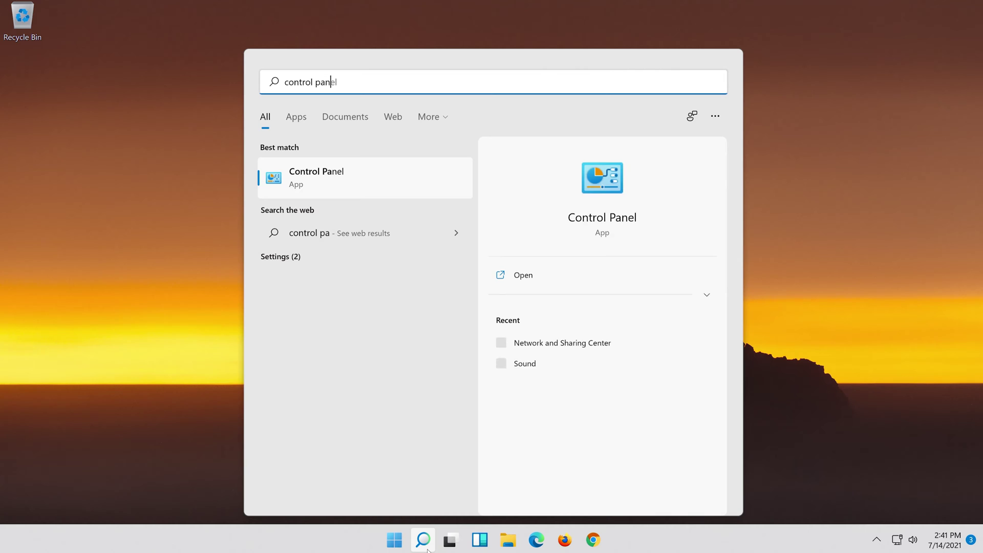
pyautogui.write('el')
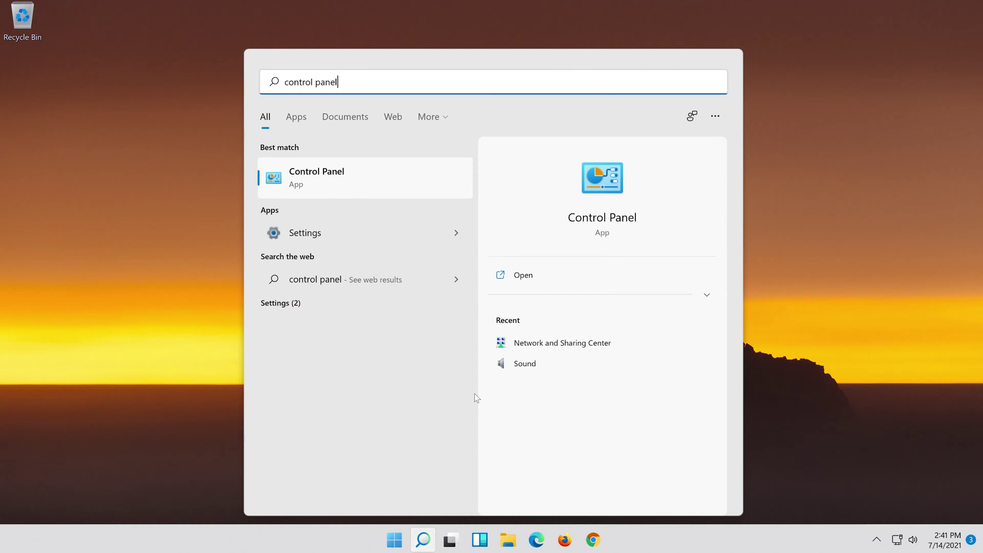
pyautogui.click(413, 177)
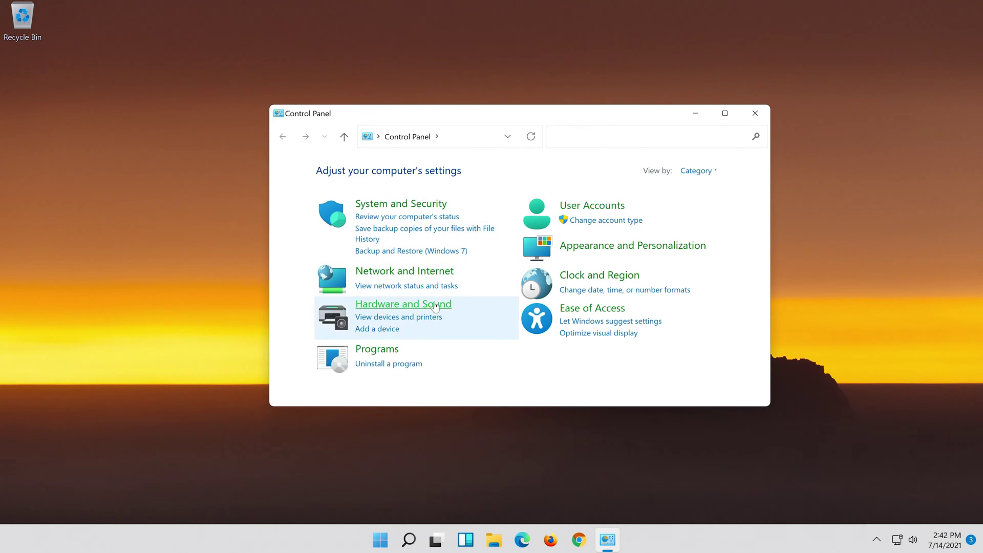
pyautogui.click(405, 306)
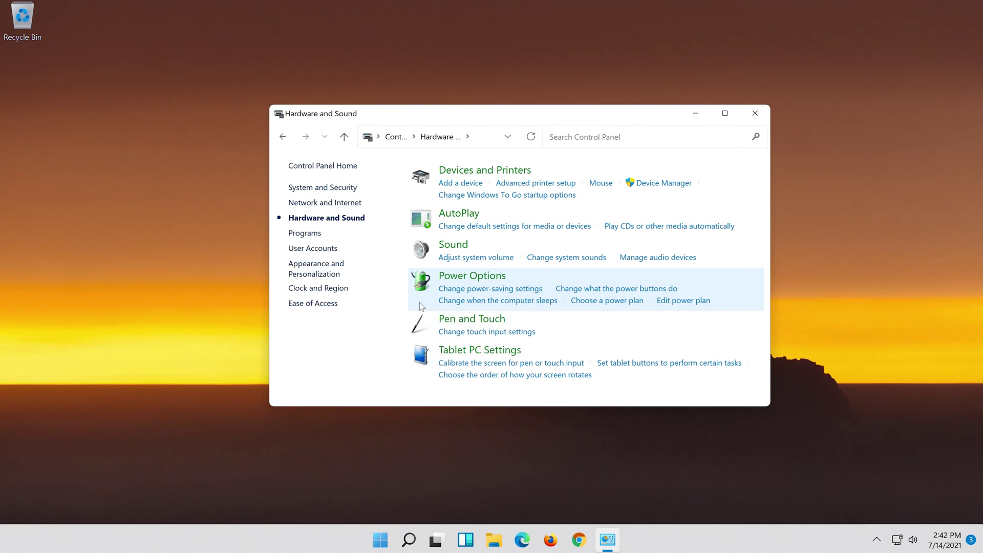
pyautogui.click(453, 246)
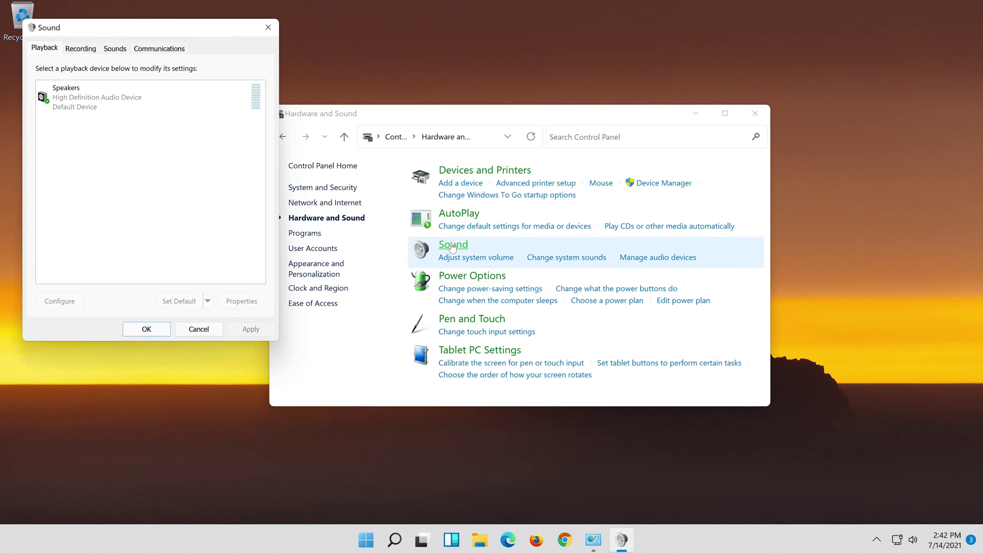
pyautogui.moveTo(163, 33); pyautogui.dragTo(517, 106)
pyautogui.click(756, 114)
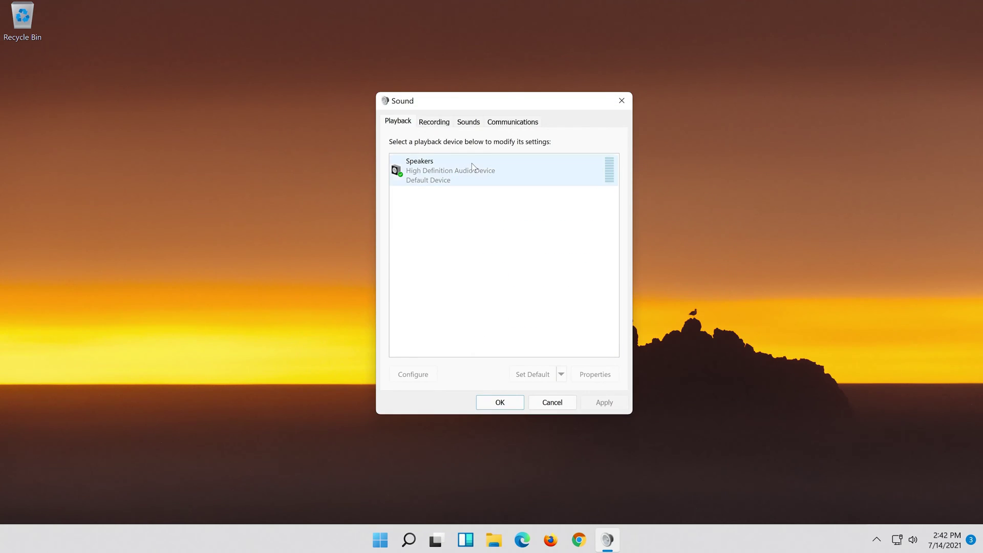
# - Select the Speakers device in the Sound dialog's Playback tab
pyautogui.click(472, 164)
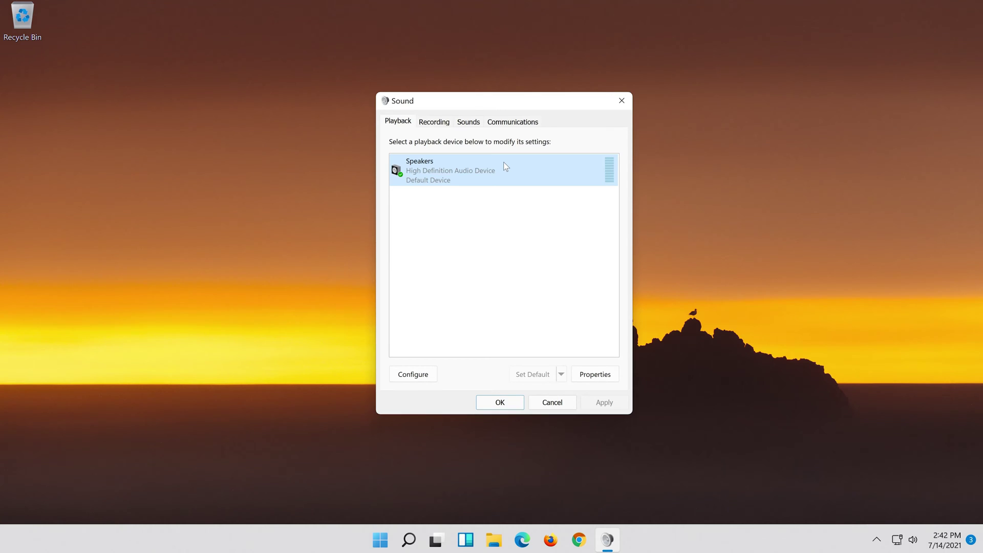
# - Check 'Disable all enhancements' in Speakers Properties, apply it, and close both dialogs with OK
pyautogui.rightClick(503, 162)
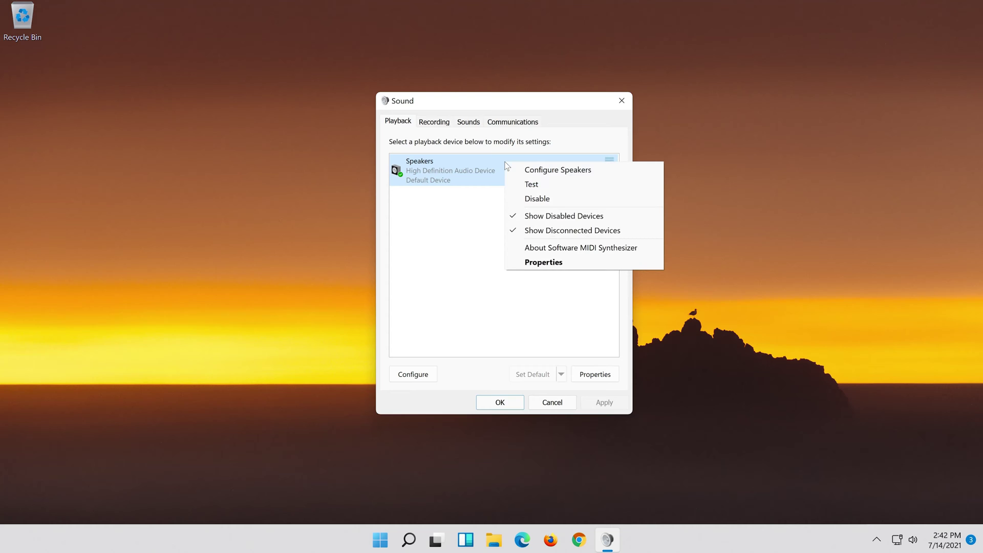
pyautogui.click(583, 265)
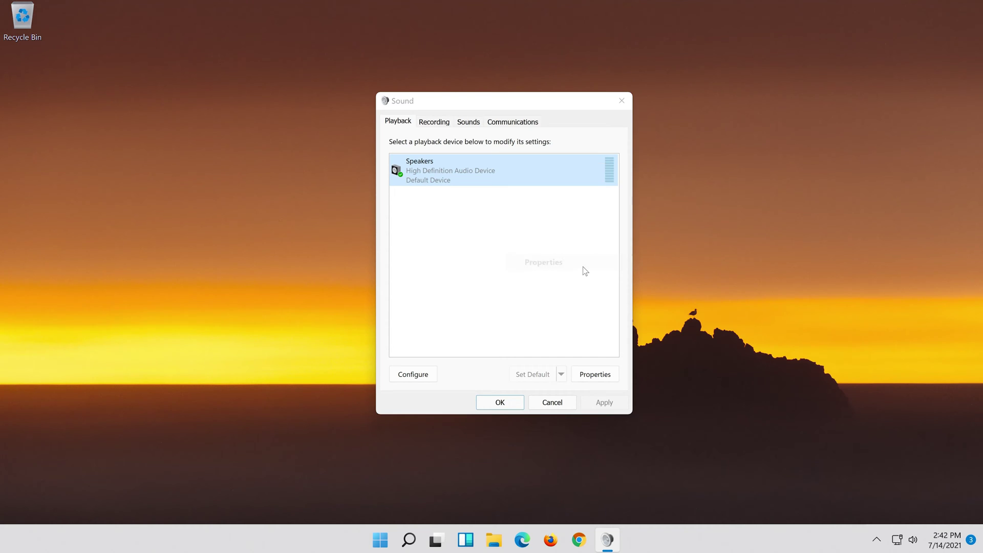
pyautogui.moveTo(548, 154); pyautogui.dragTo(527, 106)
pyautogui.click(484, 120)
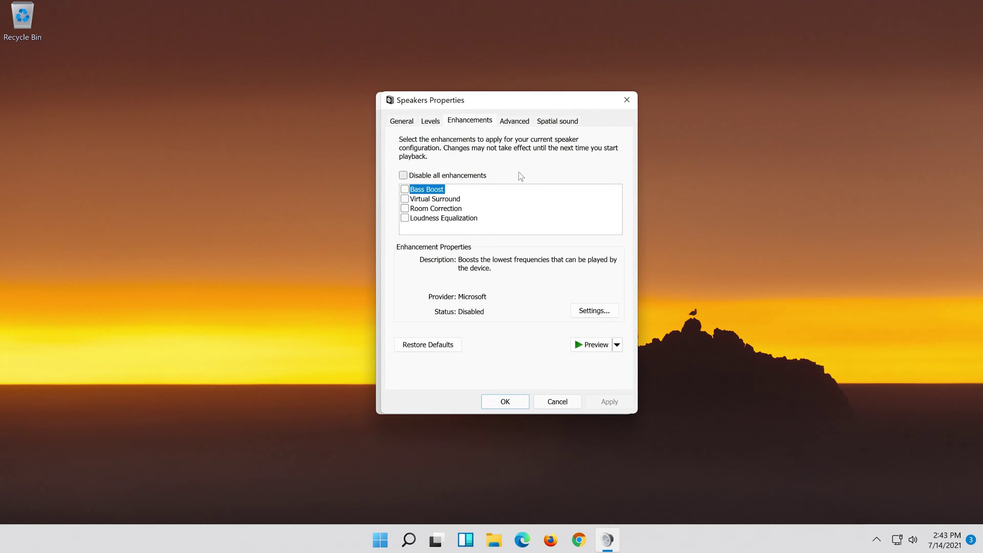
pyautogui.click(410, 176)
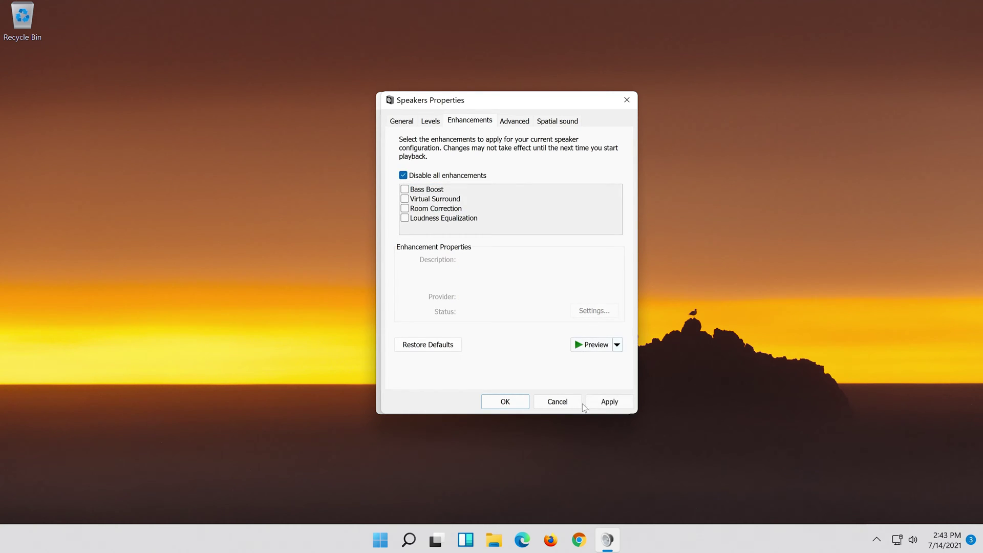
pyautogui.click(620, 401)
pyautogui.click(526, 402)
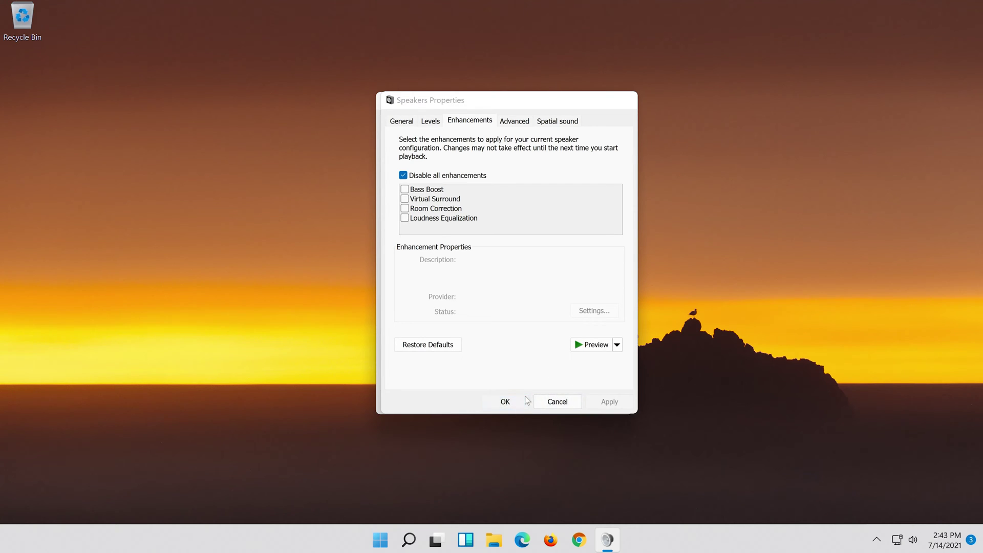
pyautogui.click(500, 402)
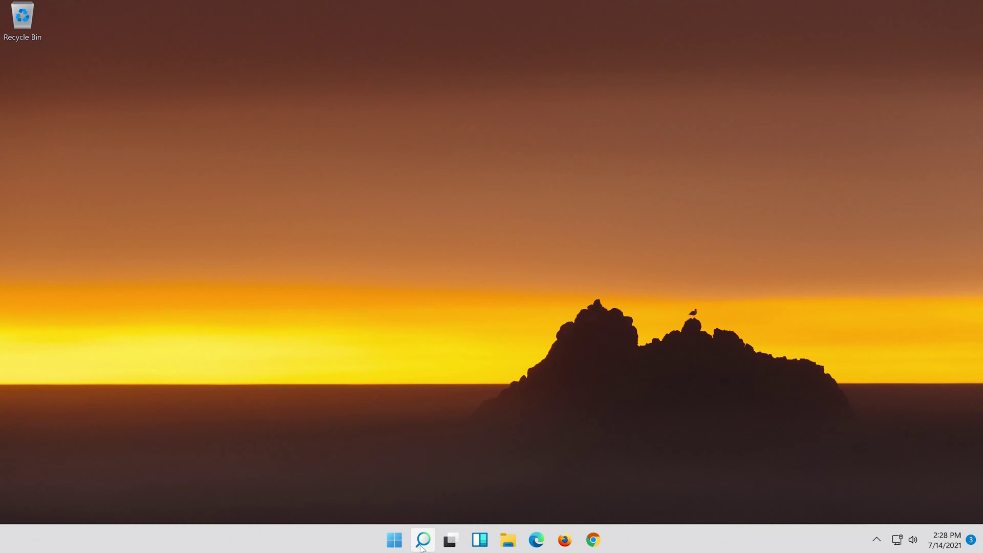
# - Launch Settings from Windows search and go to System > Troubleshoot
pyautogui.click(420, 547)
pyautogui.write('settings')
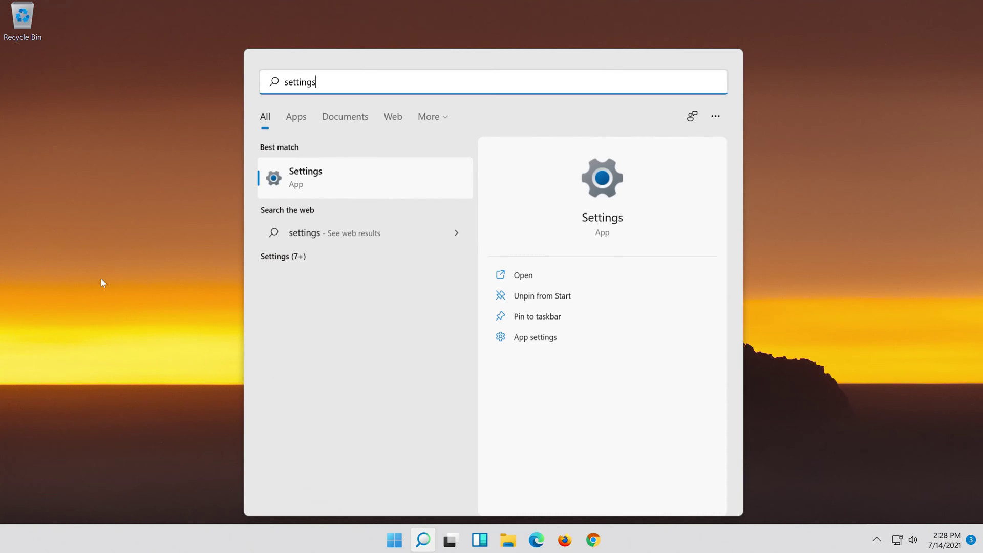
pyautogui.click(362, 182)
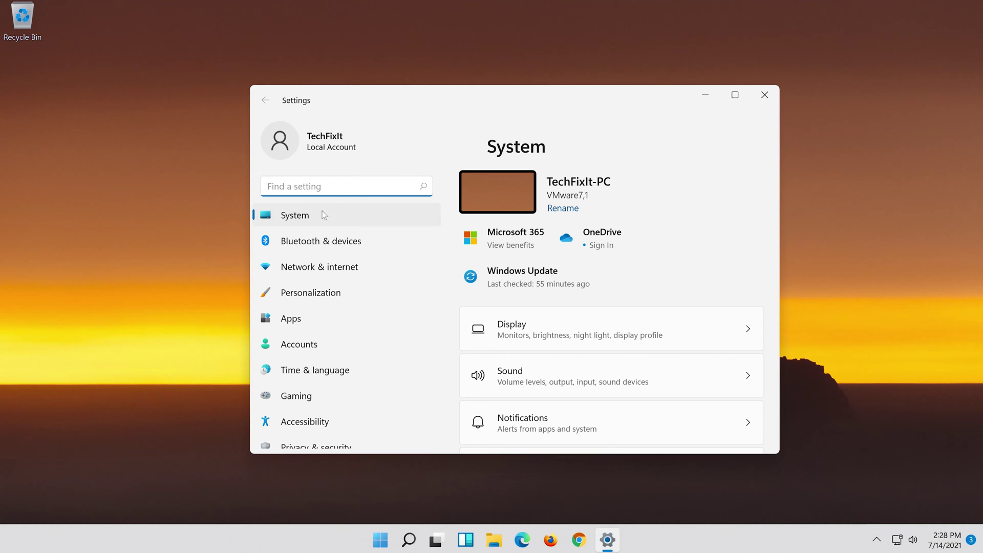
pyautogui.click(326, 219)
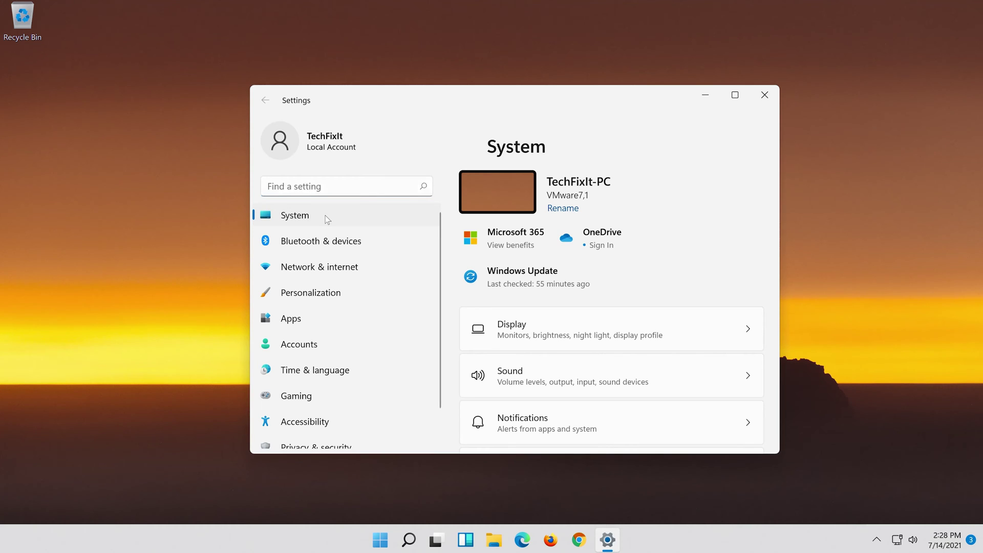
pyautogui.scroll(-5, 558, 365)
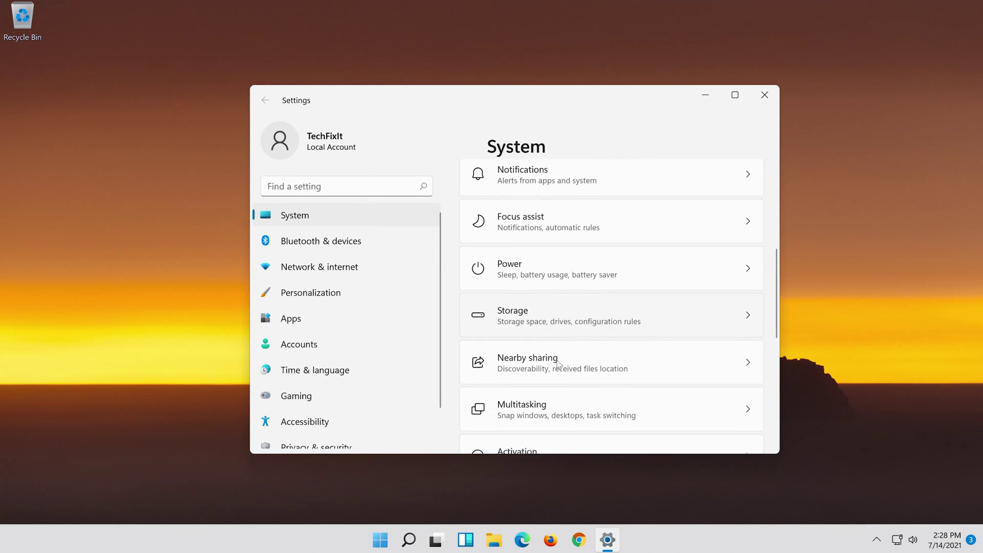
pyautogui.scroll(-4, 558, 365)
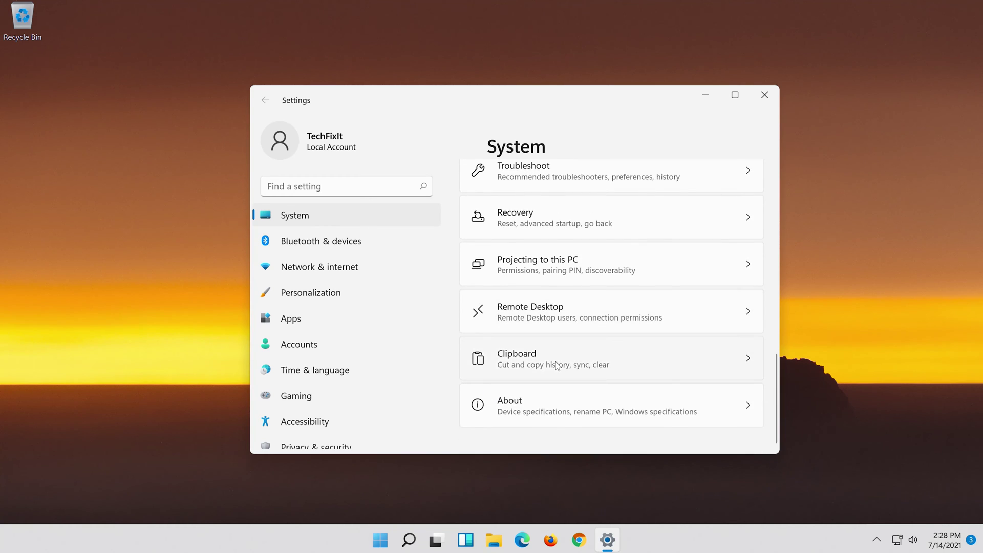
pyautogui.scroll(2, 556, 363)
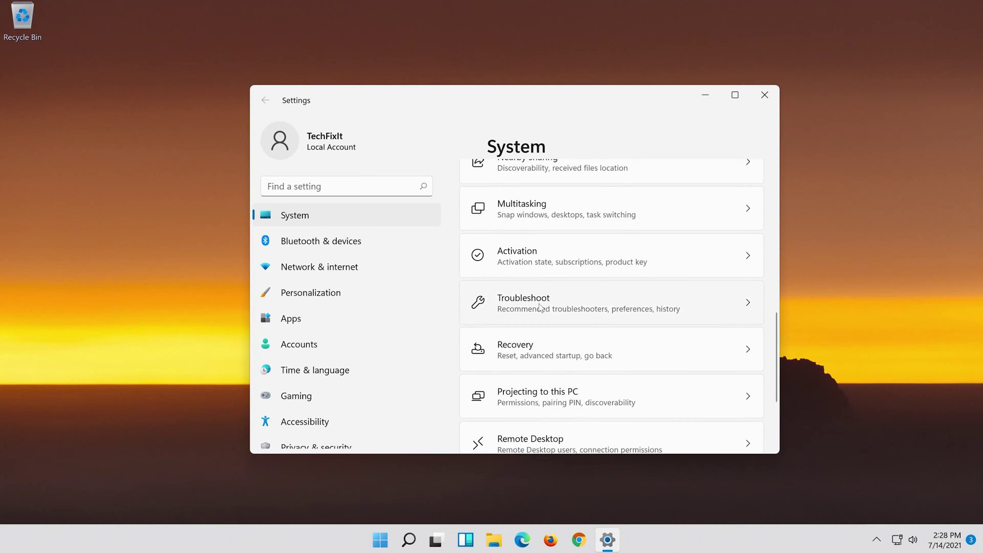
pyautogui.click(610, 308)
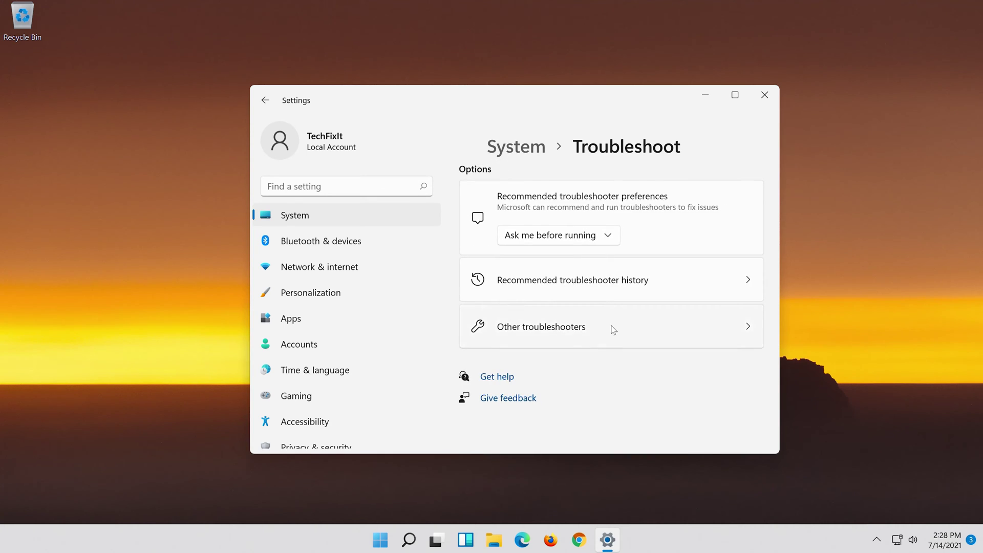
# - Run the Playing Audio troubleshooter from the Other troubleshooters list
pyautogui.click(617, 330)
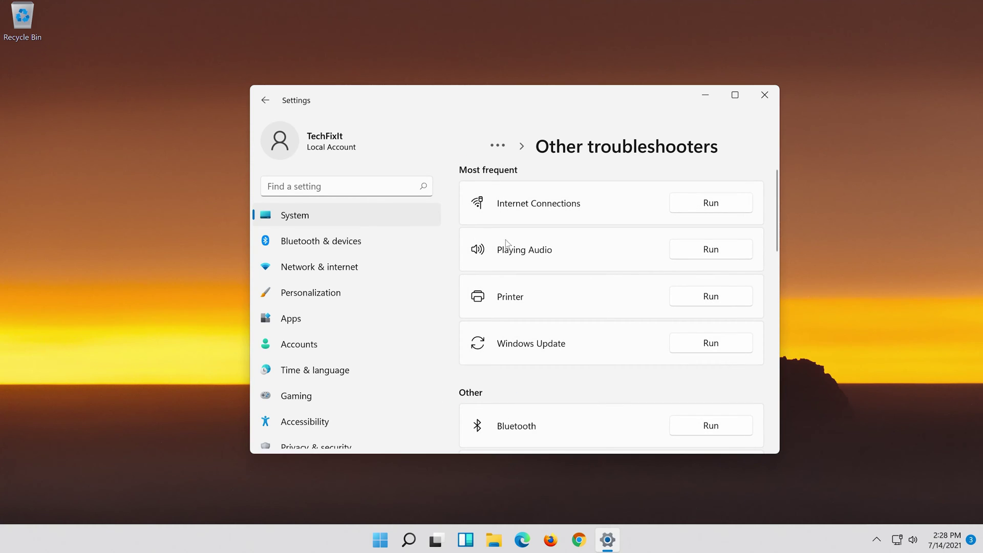
pyautogui.click(701, 255)
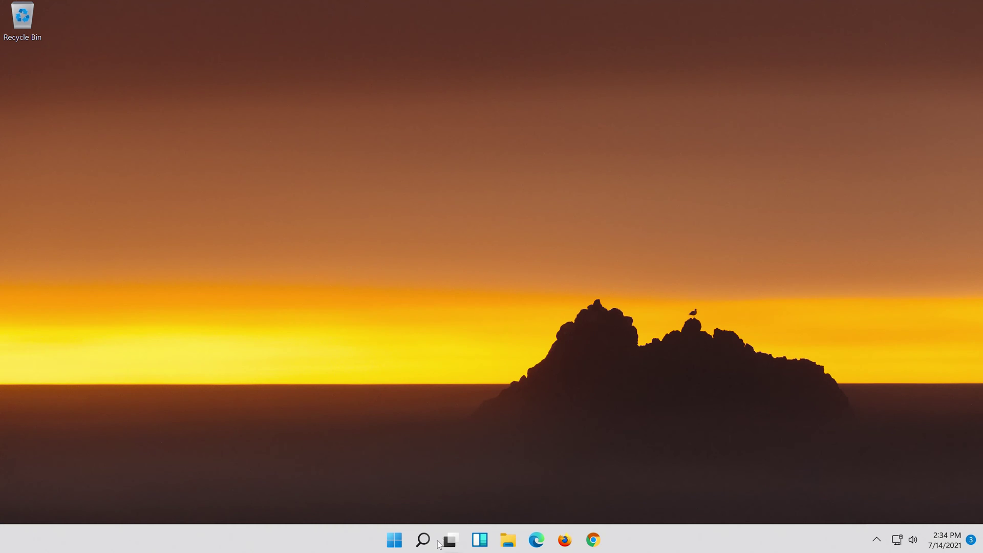
# - Launch Device Manager from Windows search and move its window further right
pyautogui.click(417, 546)
pyautogui.write('device manager')
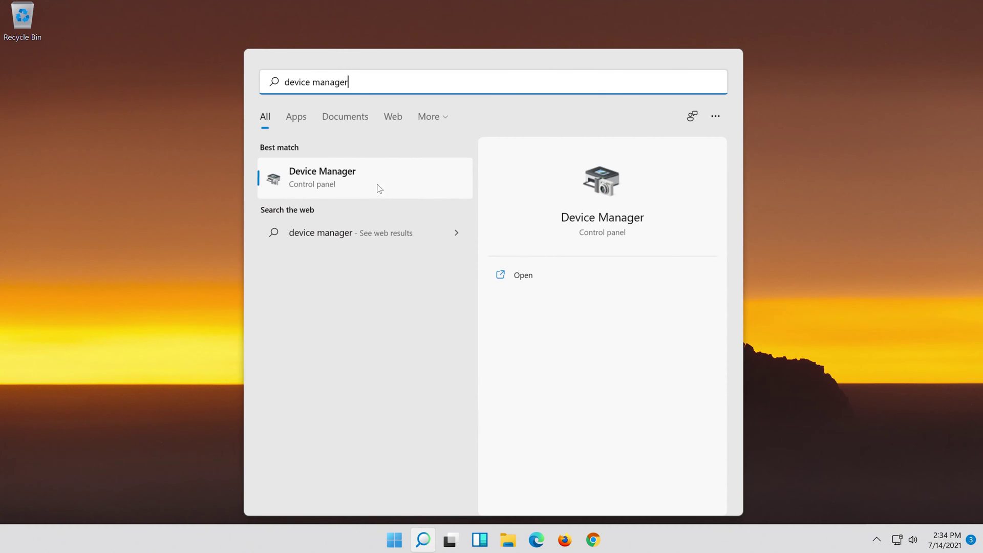
pyautogui.click(339, 180)
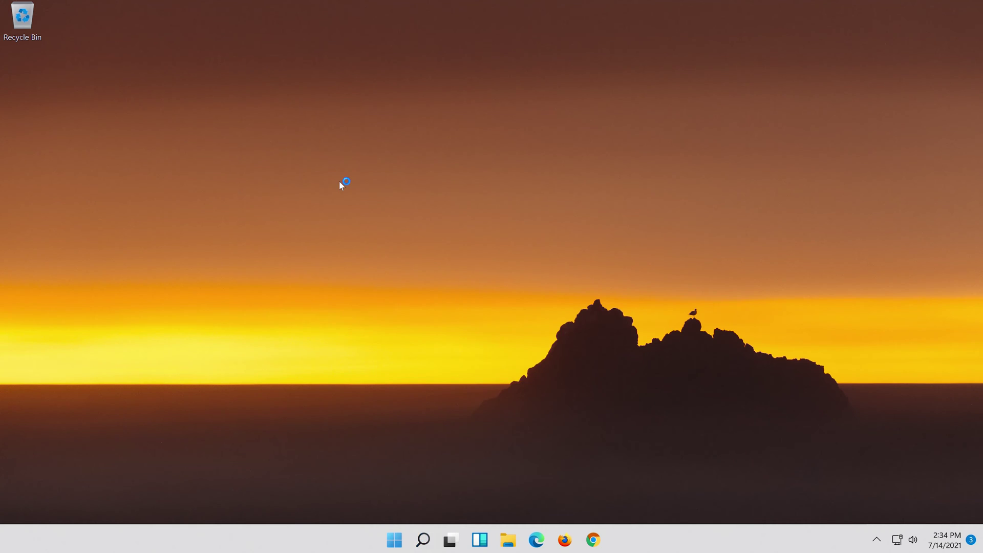
pyautogui.moveTo(175, 116); pyautogui.dragTo(393, 121)
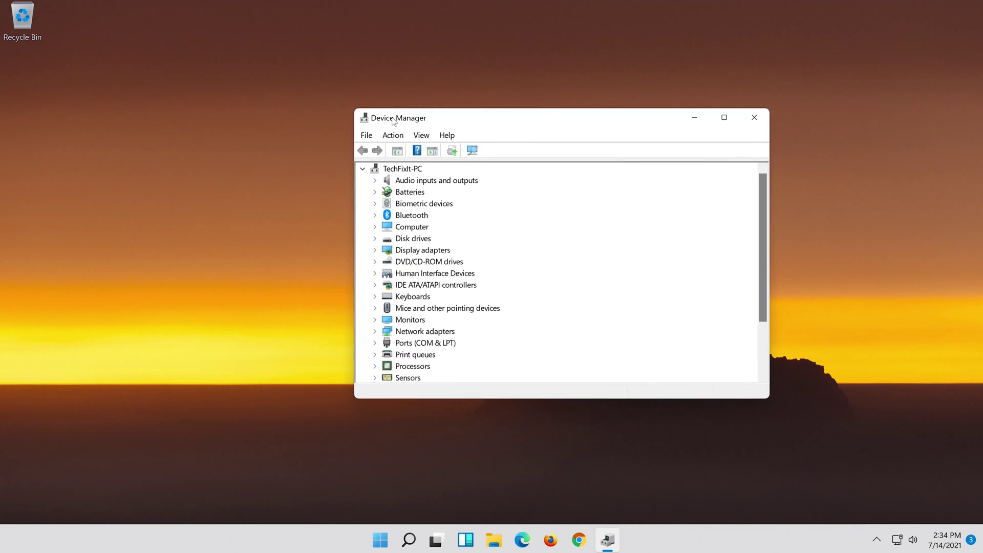
# - Uninstall the High Definition Audio Device from its Driver tab under Sound, video and game controllers
pyautogui.scroll(-2, 508, 273)
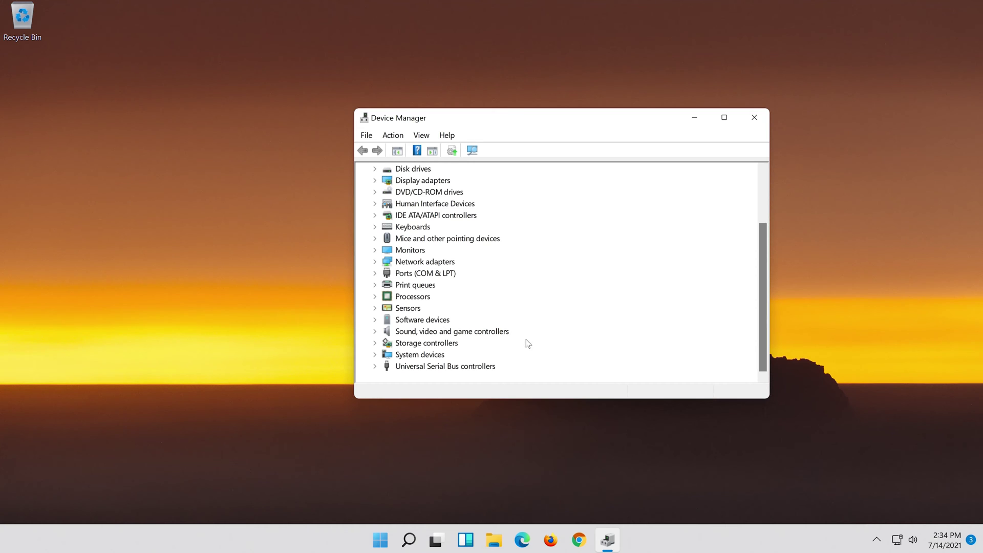
pyautogui.doubleClick(389, 331)
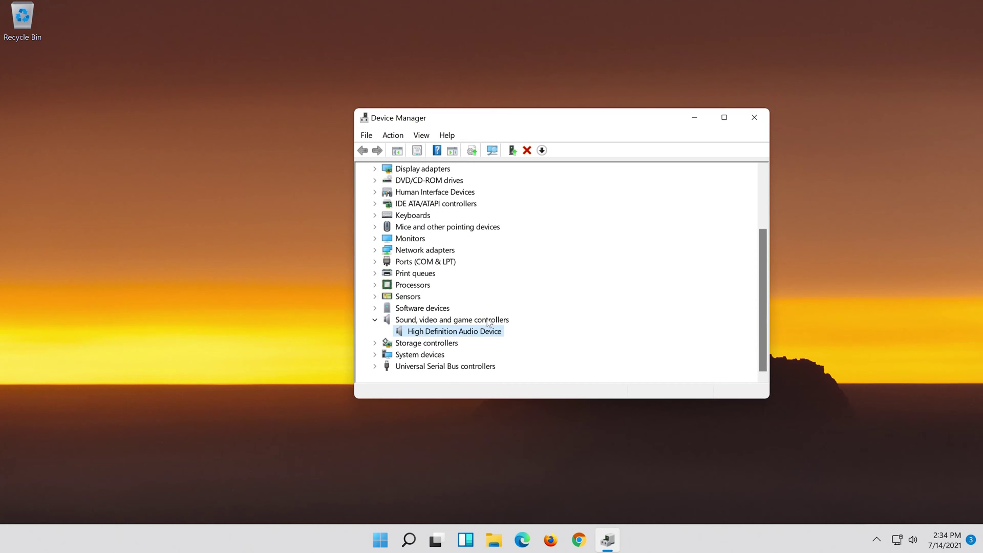
pyautogui.rightClick(454, 333)
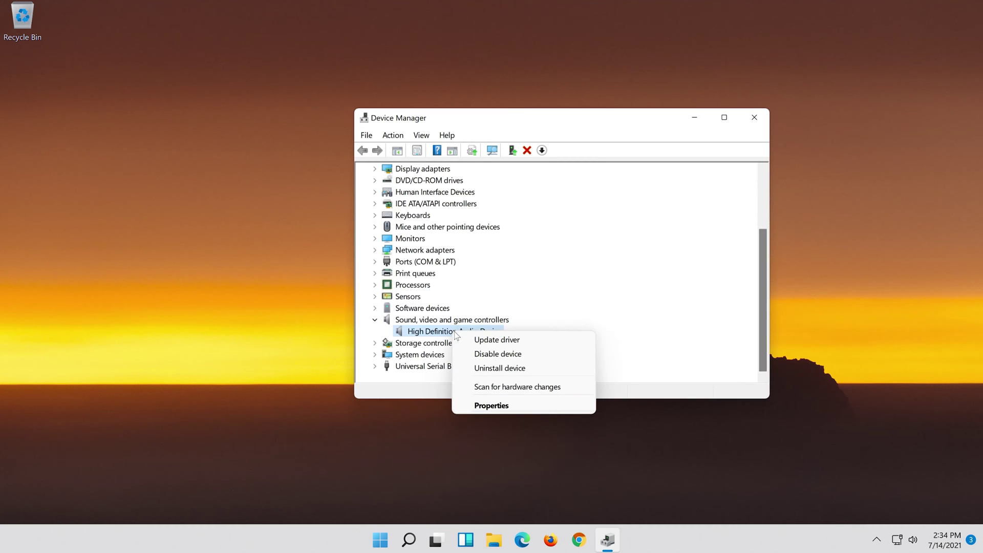
pyautogui.click(504, 407)
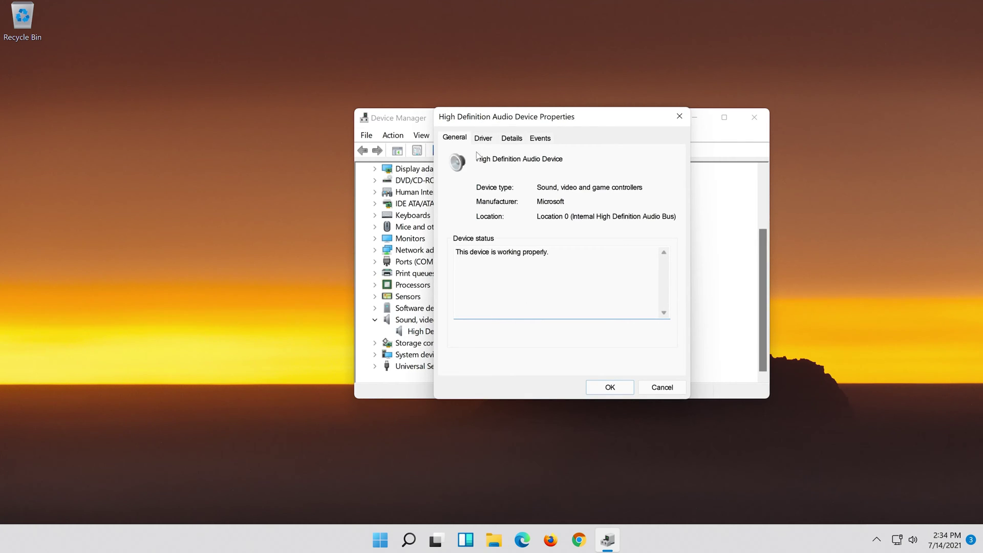
pyautogui.click(477, 147)
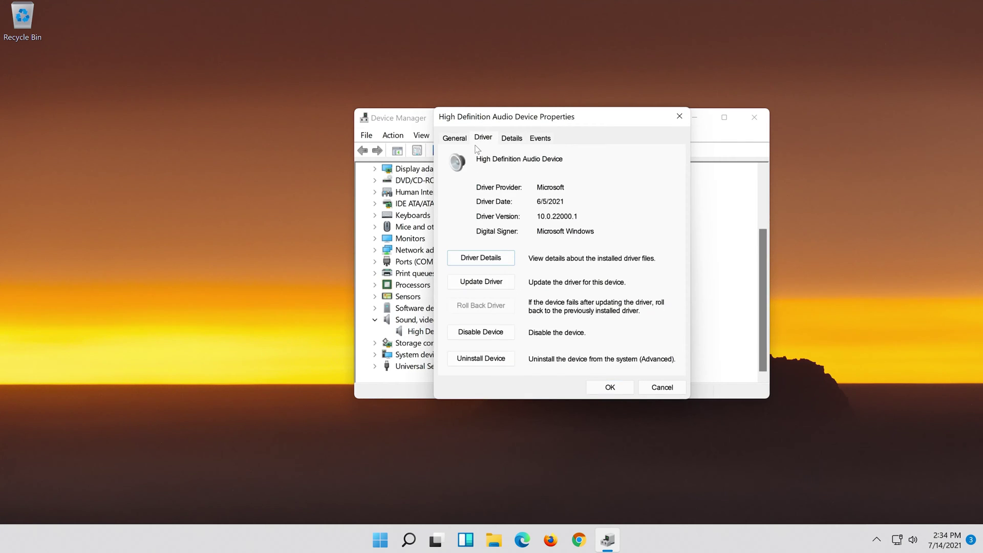
pyautogui.click(484, 360)
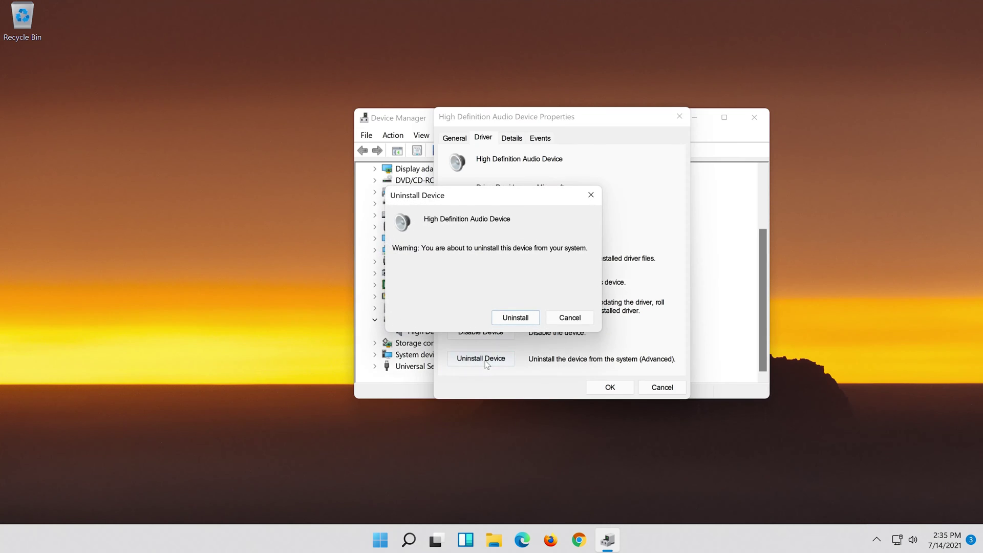
pyautogui.click(517, 318)
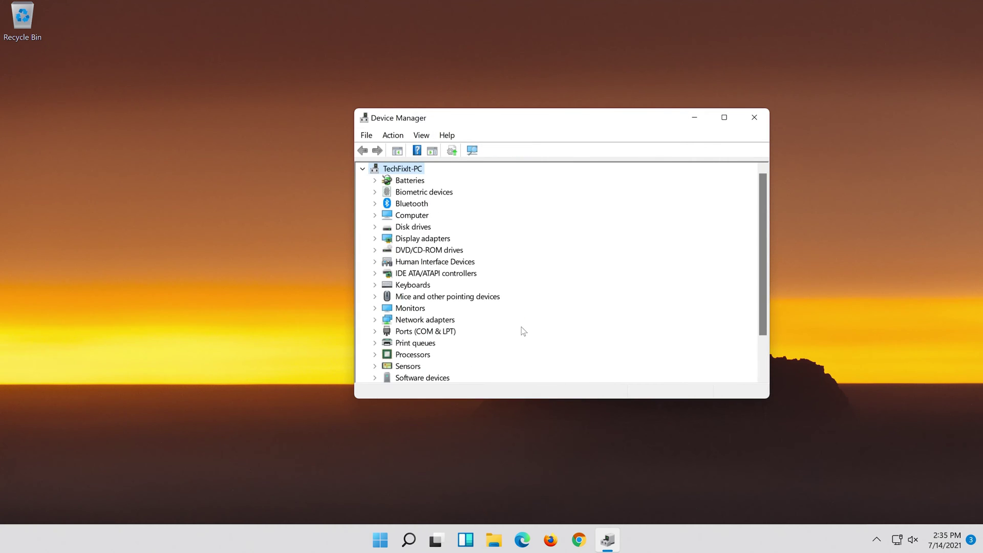
# - Close Device Manager and choose Restart from the Start menu's power options
pyautogui.click(755, 117)
pyautogui.click(398, 540)
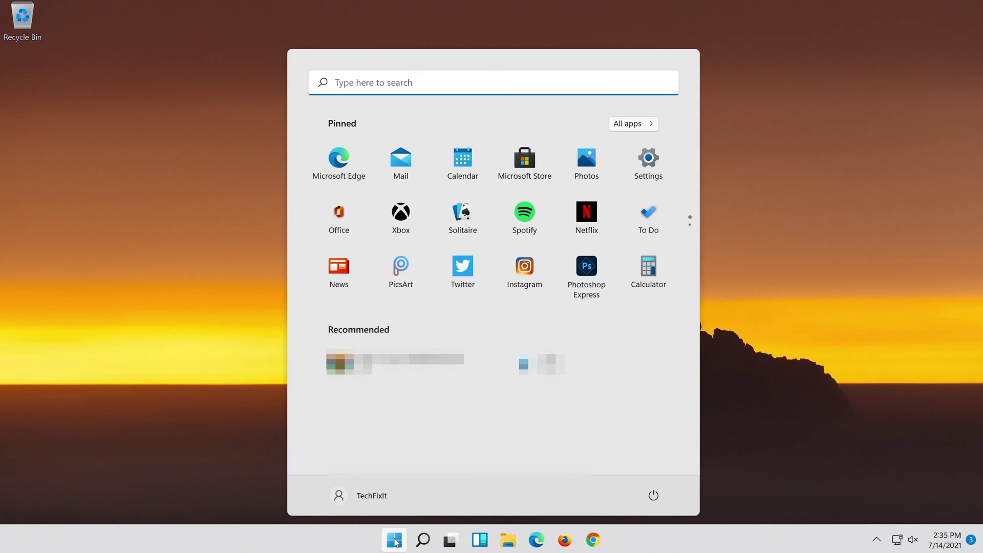
pyautogui.click(653, 495)
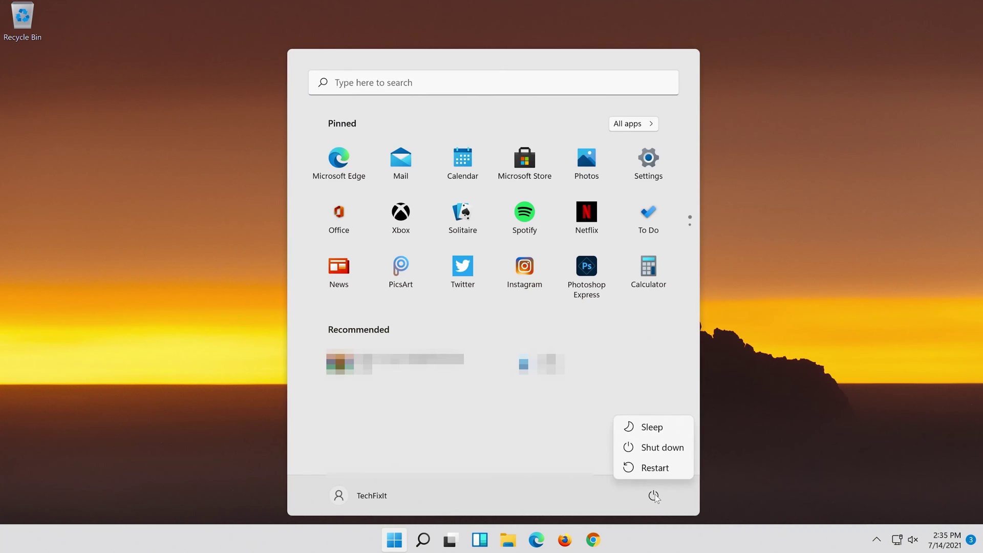
pyautogui.click(665, 474)
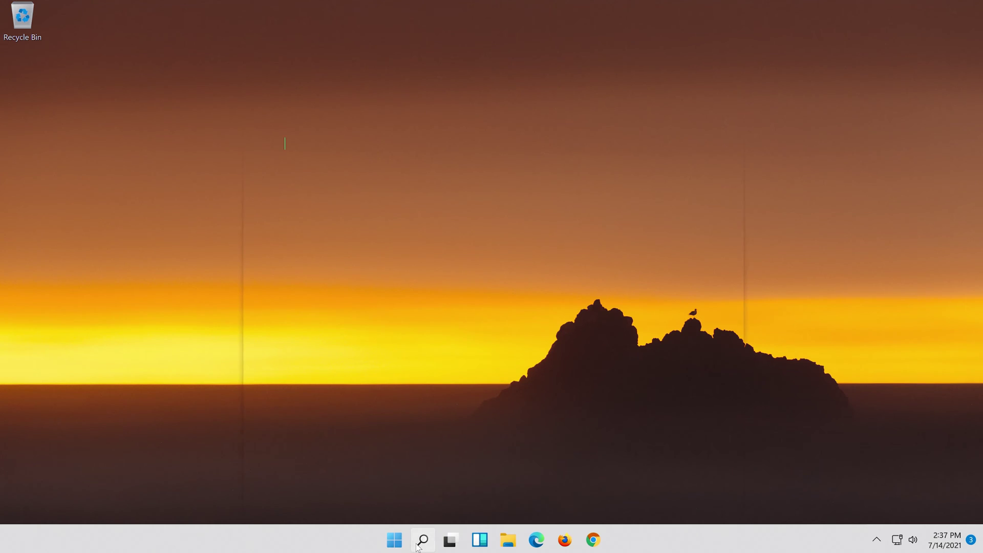
# - Reopen Device Manager via the 'device manager' search and move the window nearer the centre
pyautogui.click(418, 546)
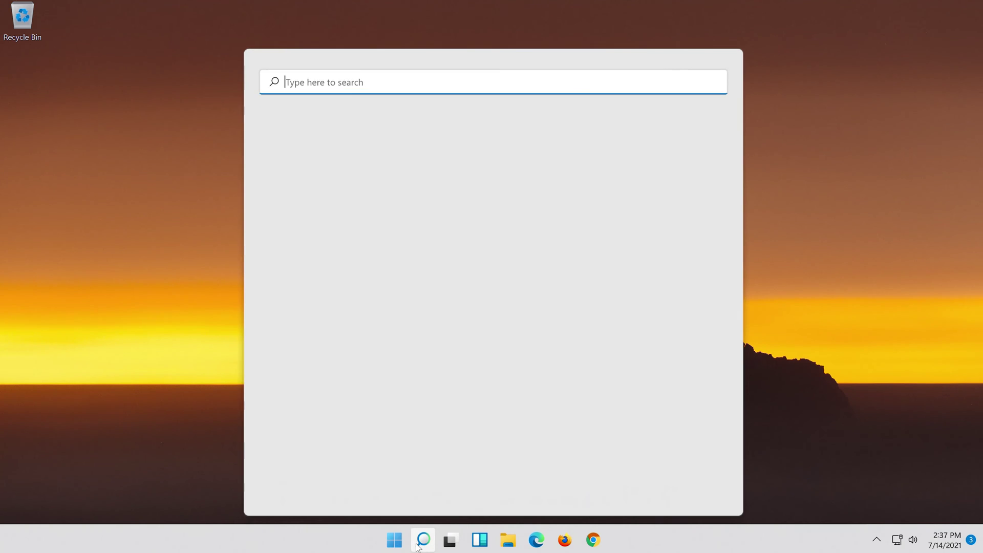
pyautogui.write('device')
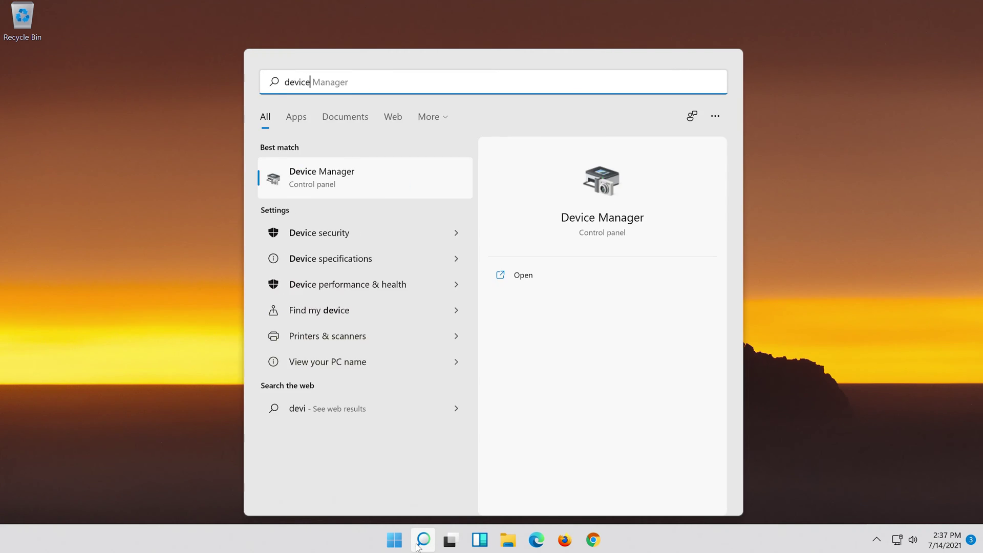
pyautogui.write(' manager')
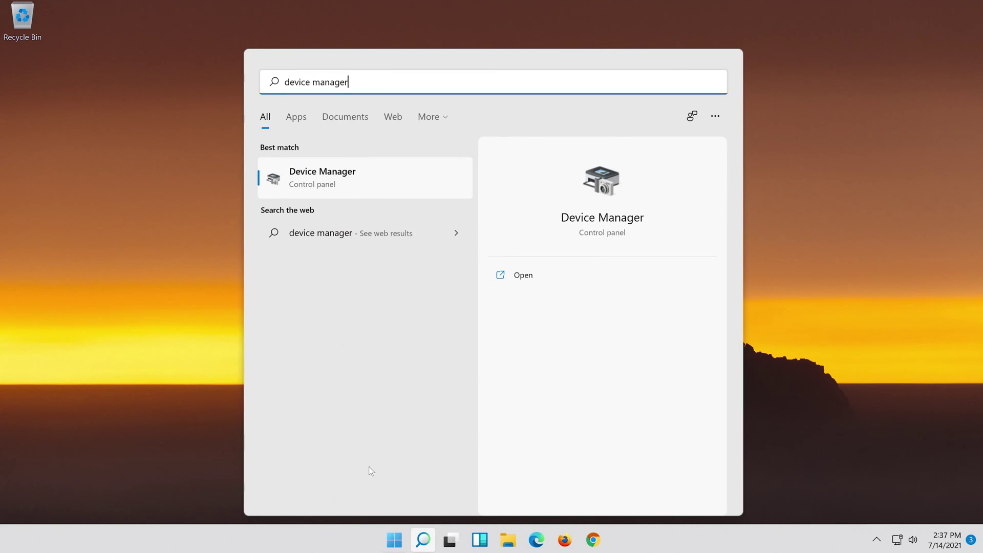
pyautogui.click(369, 189)
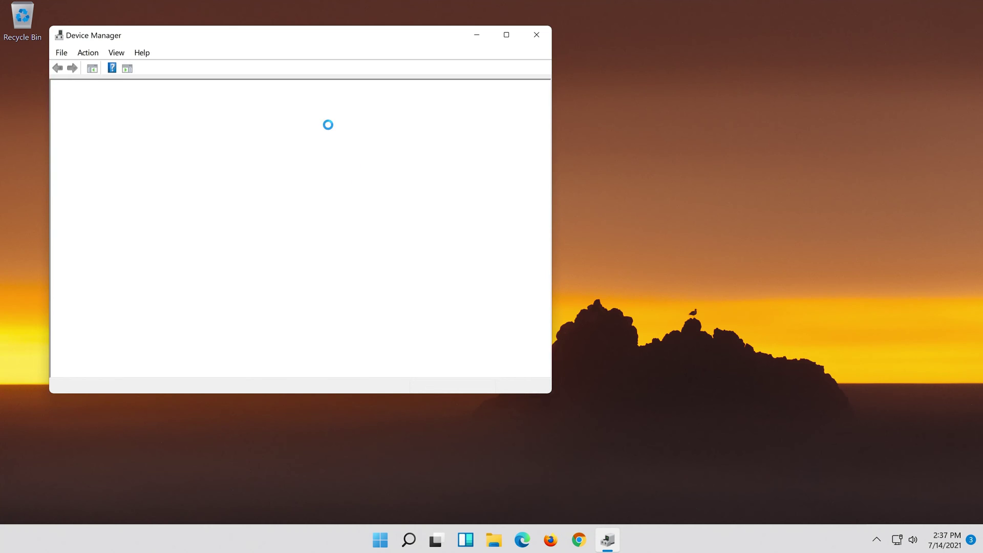
pyautogui.moveTo(227, 38); pyautogui.dragTo(482, 74)
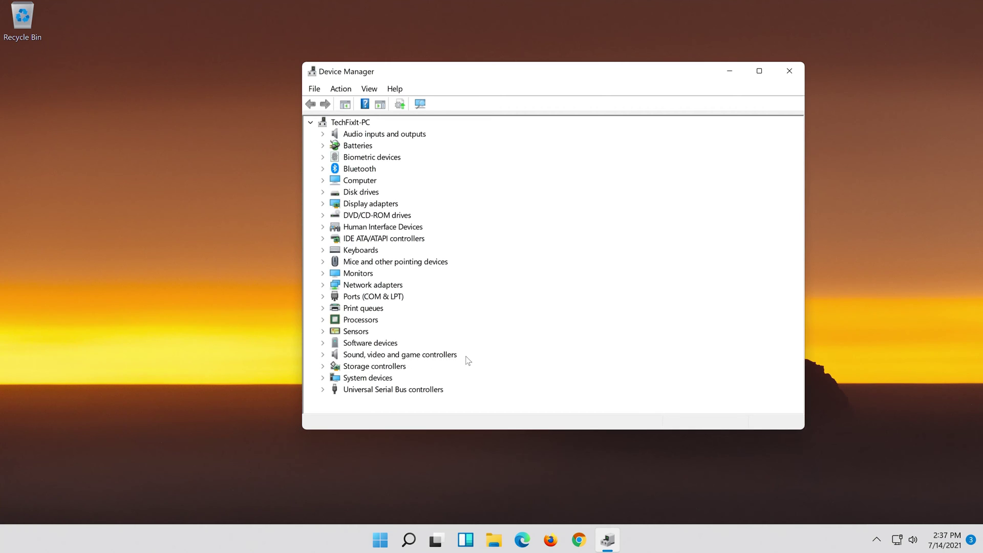
# - Open the High Definition Audio Device's Properties and start Update Driver from the Driver tab
pyautogui.click(323, 359)
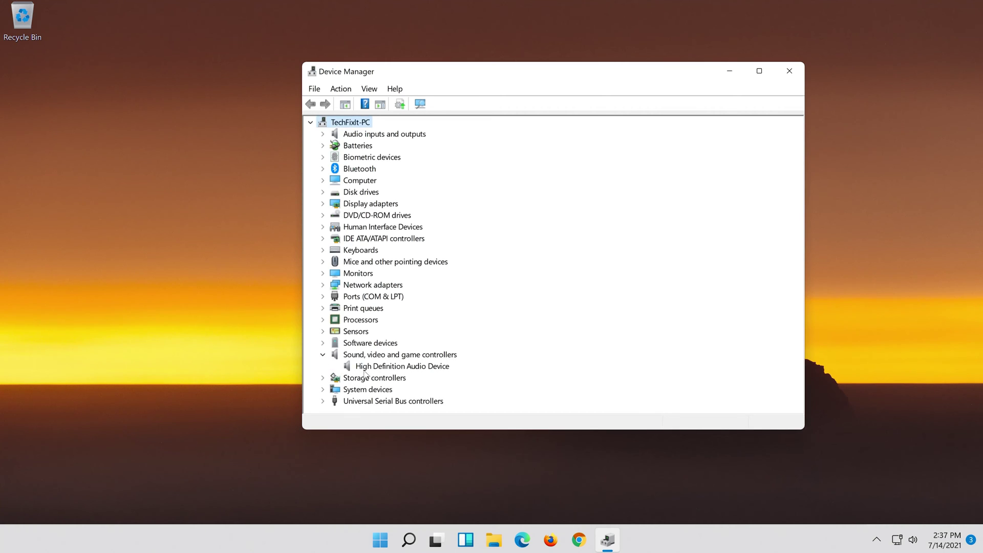
pyautogui.click(364, 370)
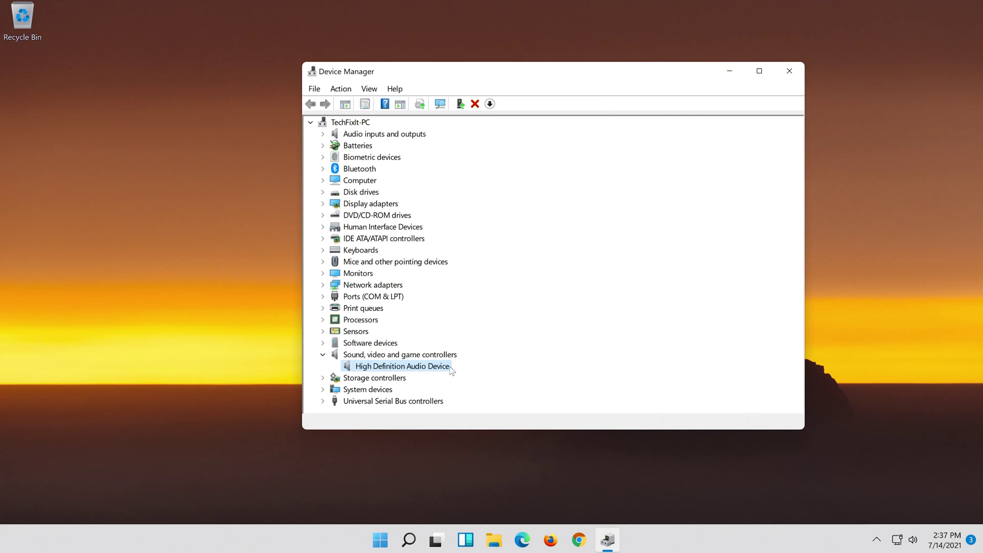
pyautogui.rightClick(440, 372)
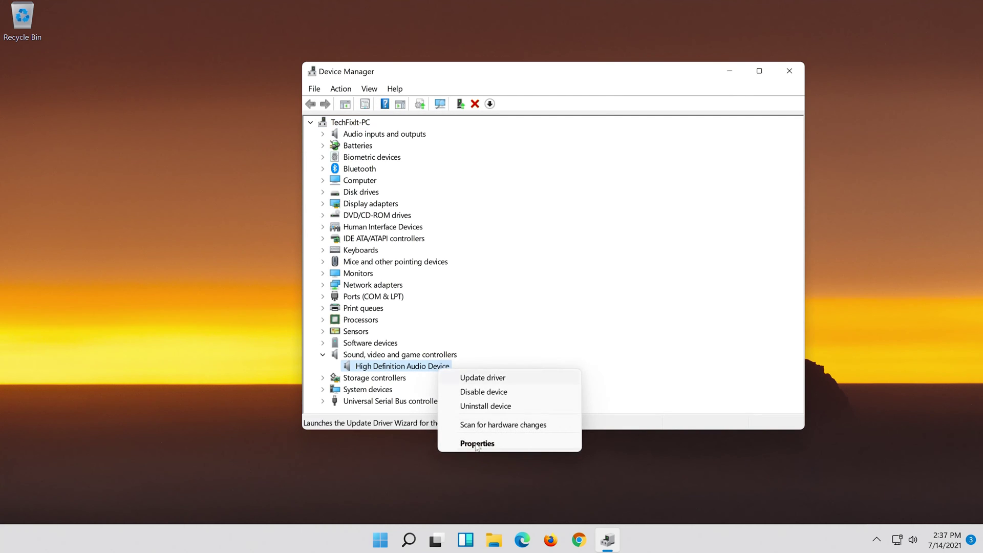
pyautogui.click(516, 446)
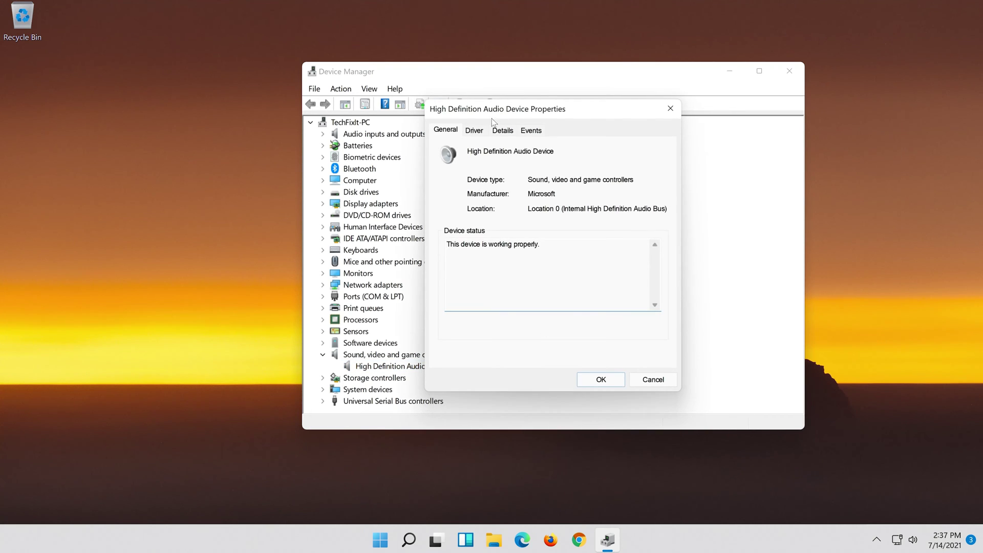
pyautogui.click(472, 132)
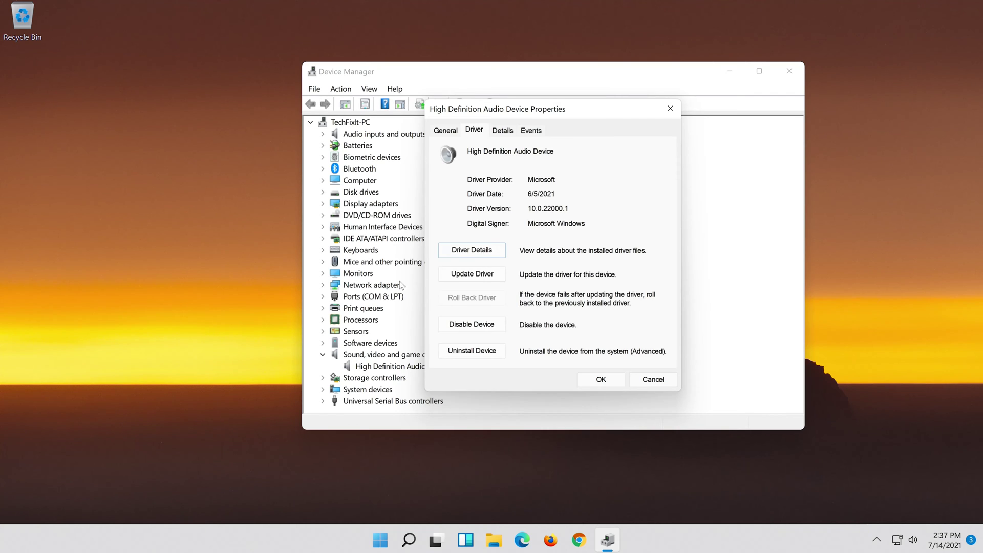
pyautogui.click(473, 280)
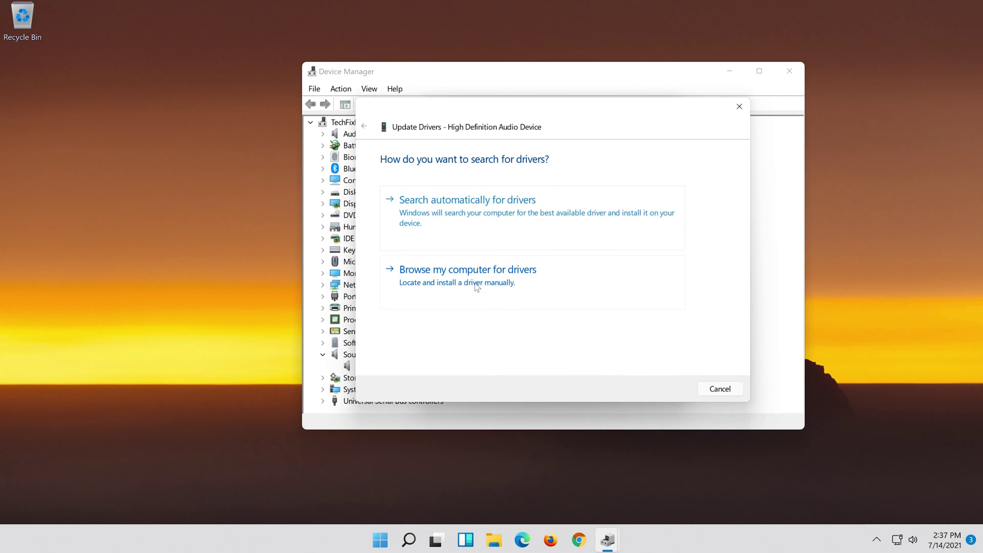
# - Install the High Definition Audio Device driver from the compatible list, accept the warning, and close the wizard
pyautogui.click(527, 281)
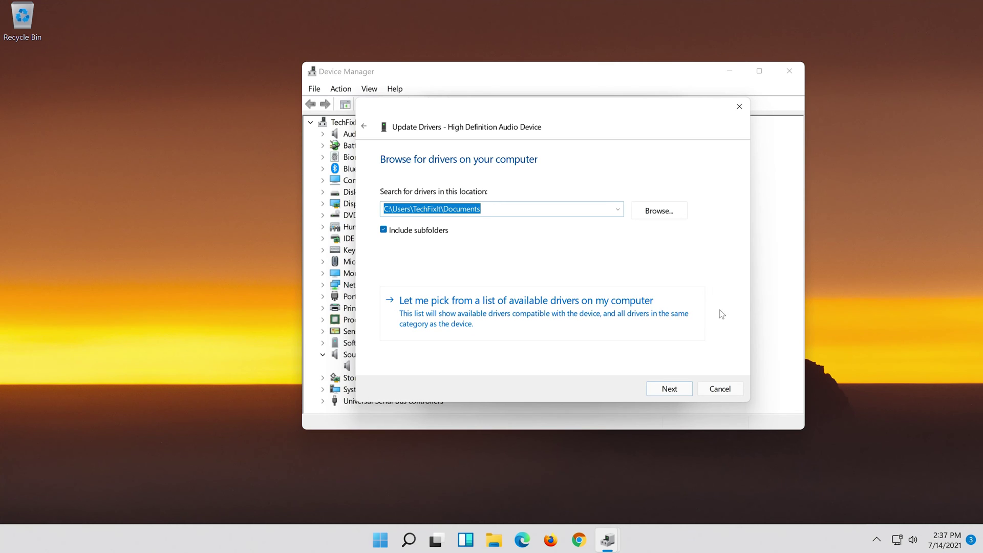
pyautogui.click(482, 324)
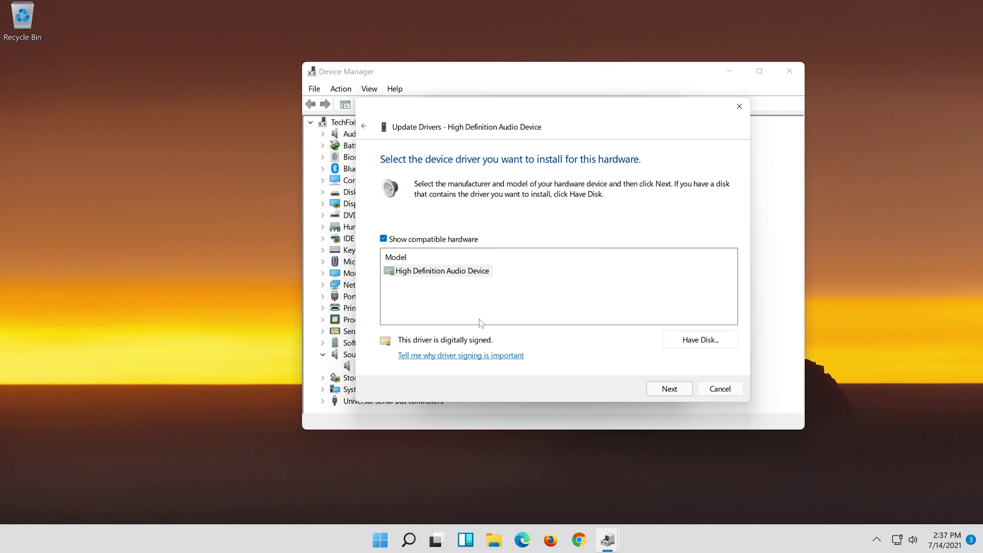
pyautogui.click(463, 273)
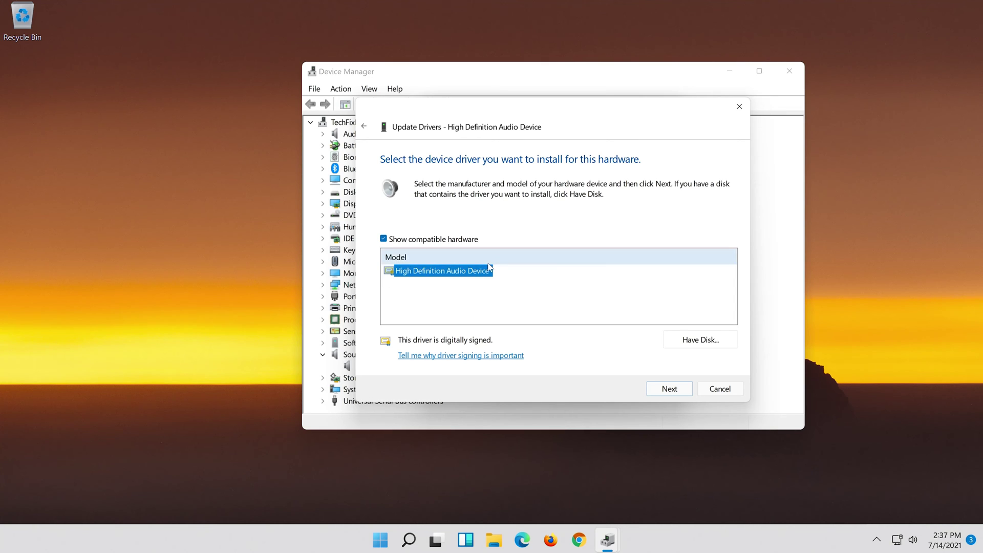
pyautogui.click(680, 392)
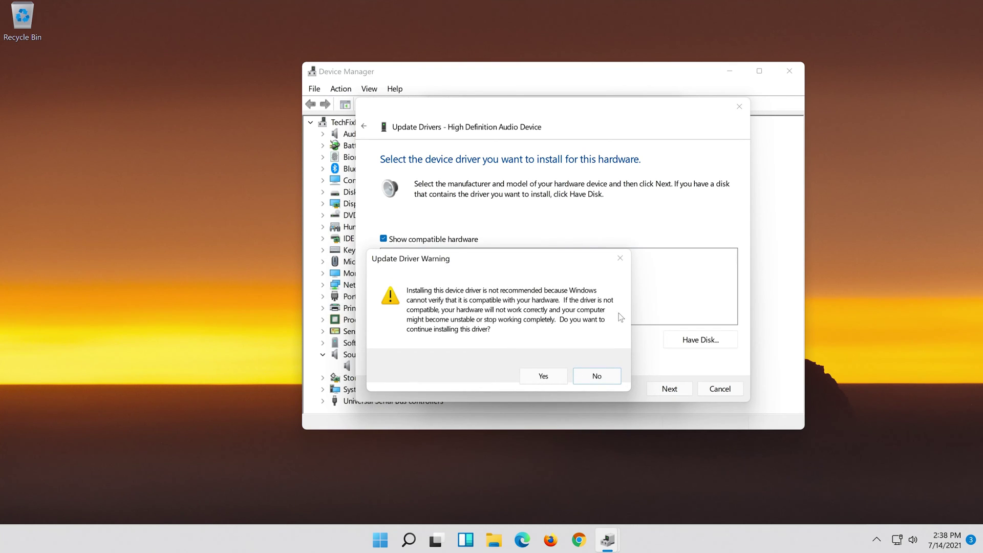
pyautogui.click(543, 377)
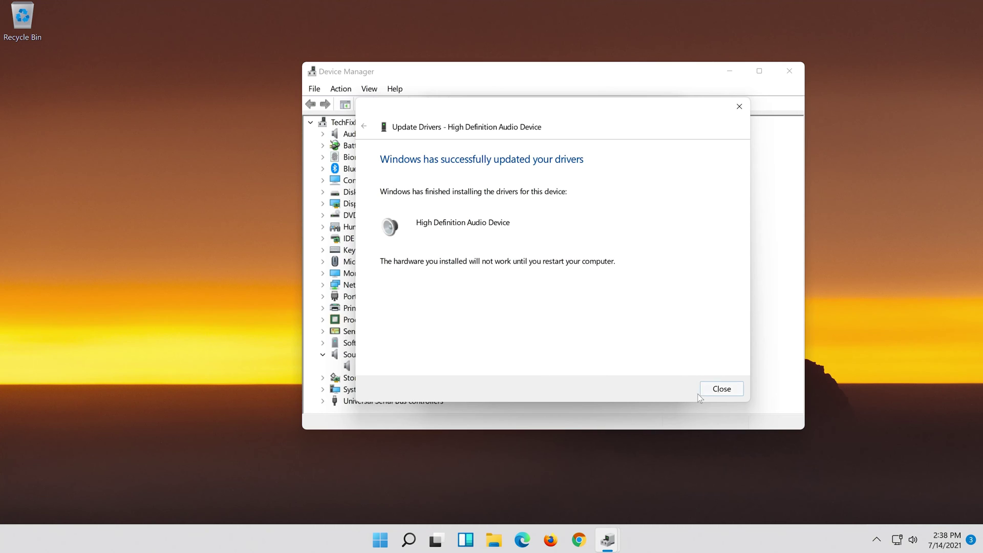
pyautogui.click(722, 390)
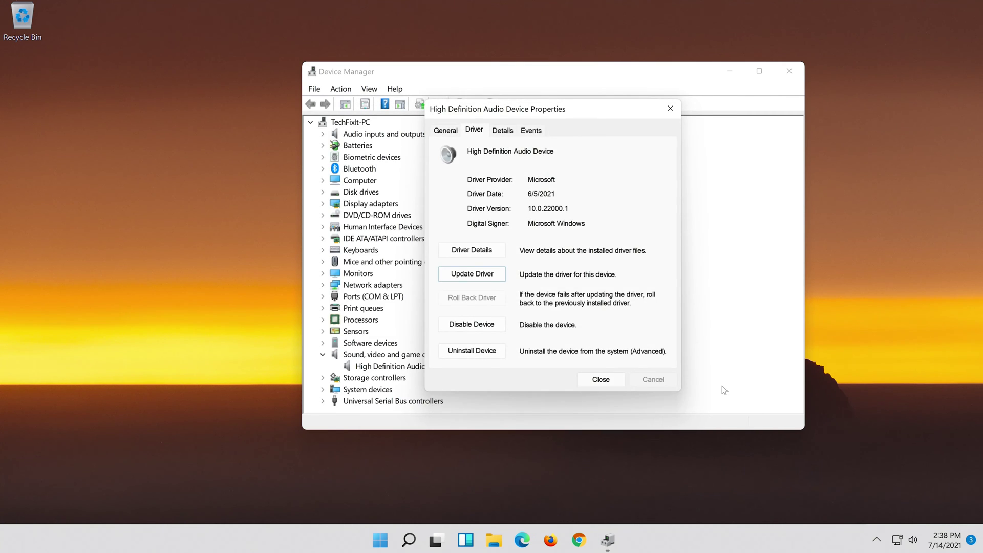
# - Close the audio device's Properties dialog and accept the prompt to restart Windows
pyautogui.click(601, 380)
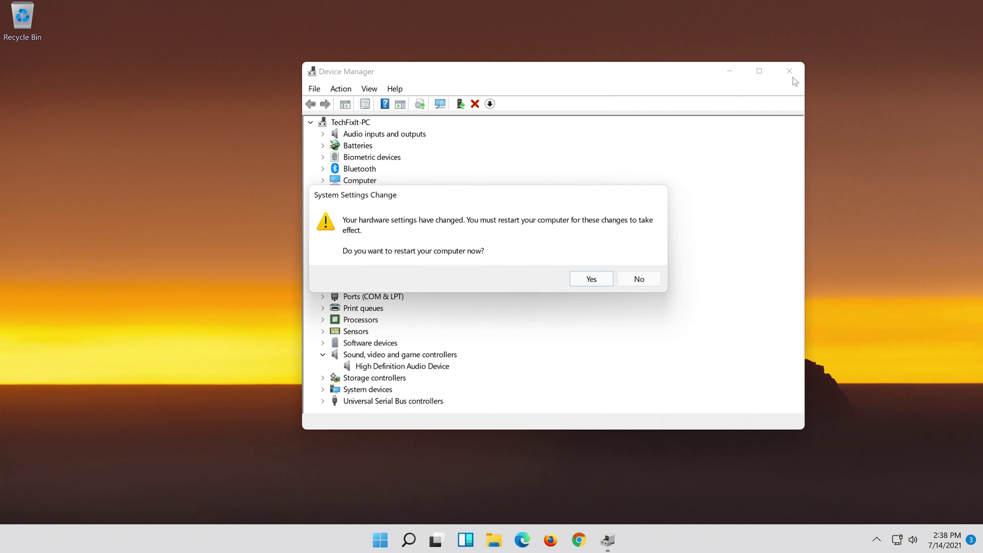
pyautogui.click(591, 279)
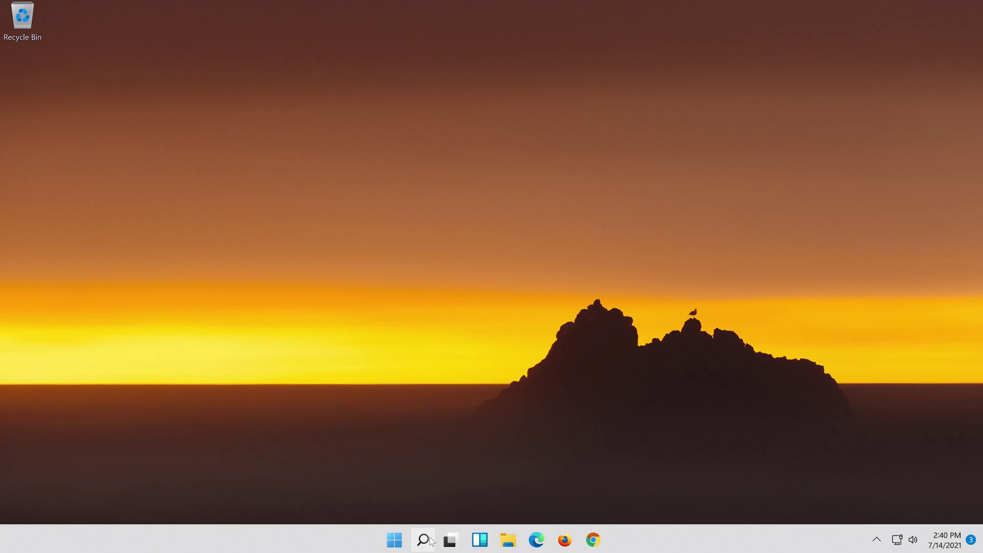
# - Relaunch Device Manager by searching 'device manager' and drag its window to the screen centre
pyautogui.click(431, 541)
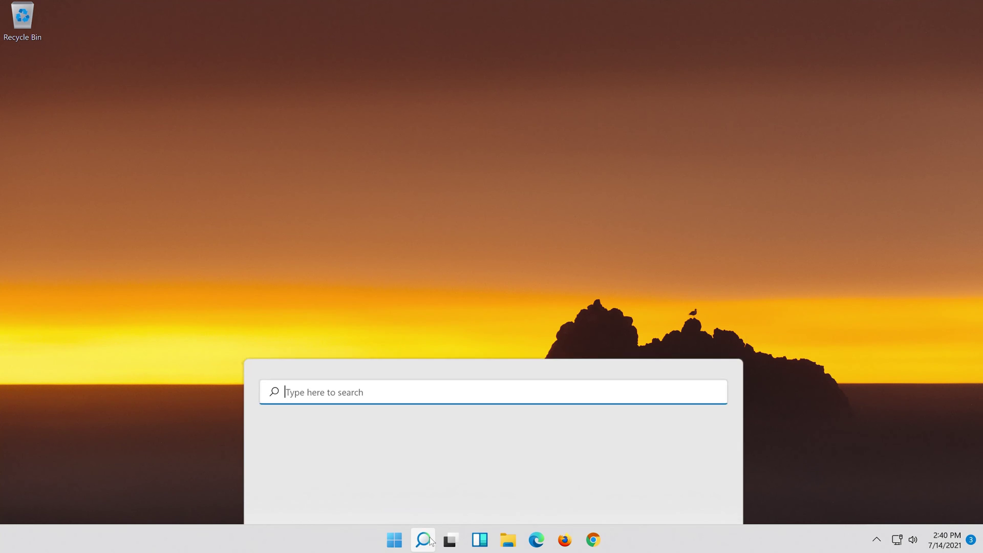
pyautogui.write('de')
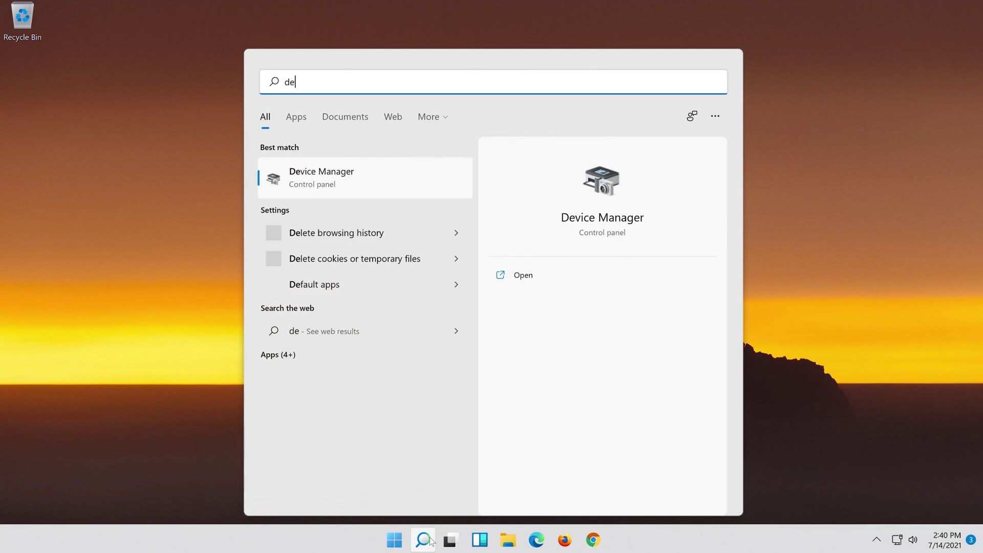
pyautogui.write('vice ma')
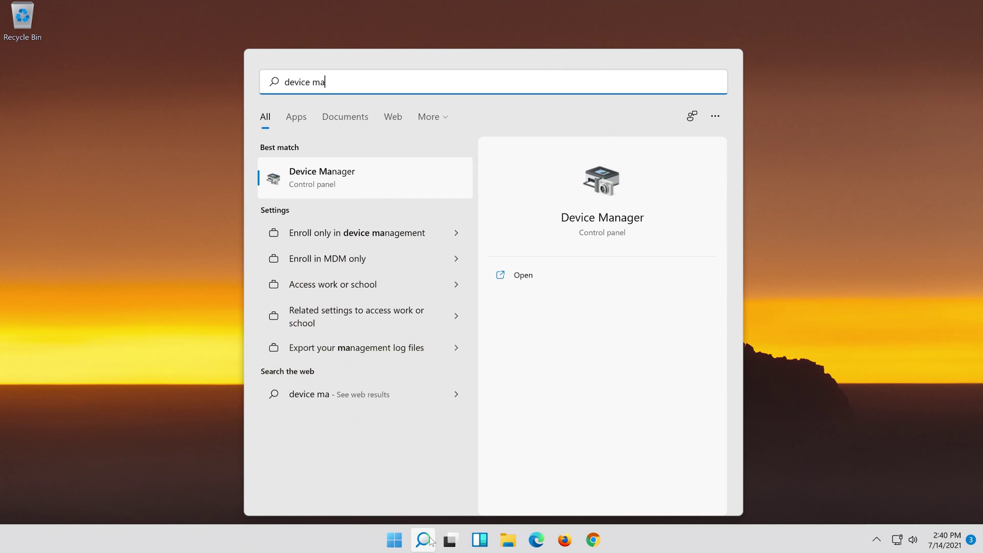
pyautogui.write('nager')
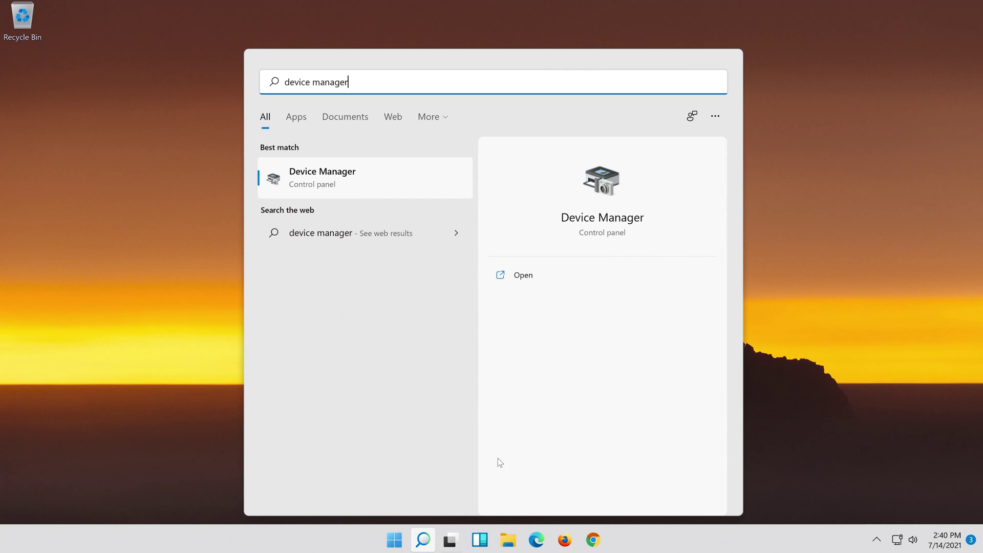
pyautogui.click(410, 184)
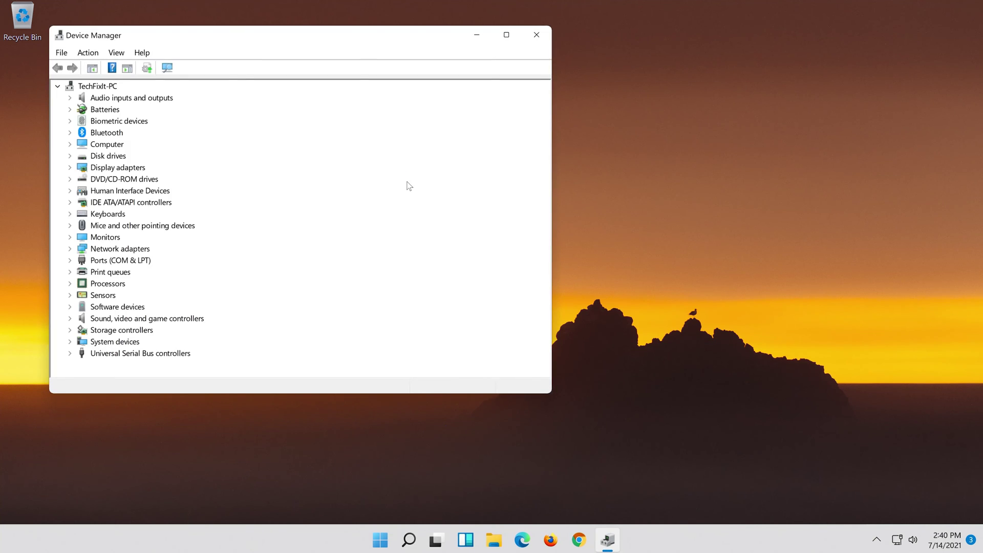
pyautogui.moveTo(319, 40); pyautogui.dragTo(561, 52)
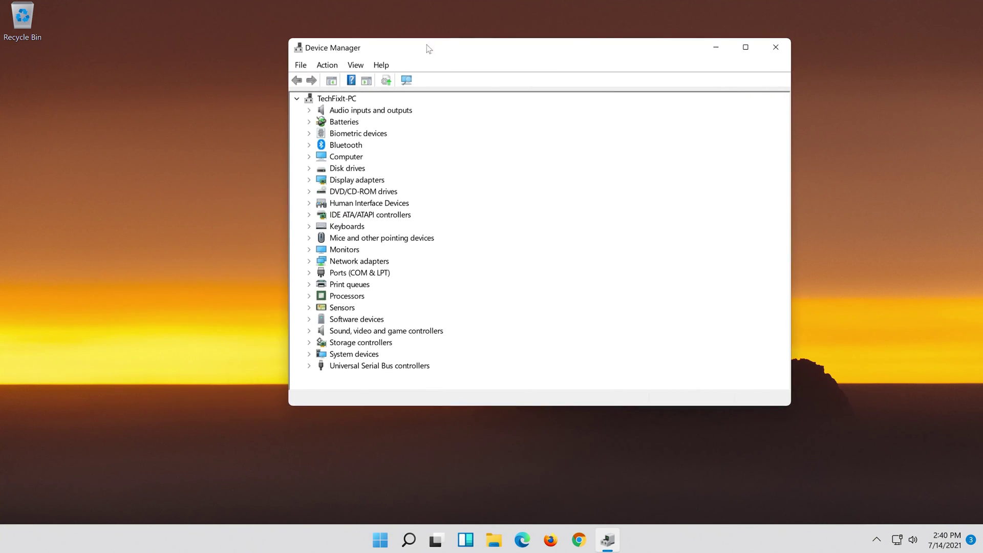
# - Start Update Driver from the Driver tab of the High Definition Audio Device's properties
pyautogui.click(310, 331)
pyautogui.click(375, 343)
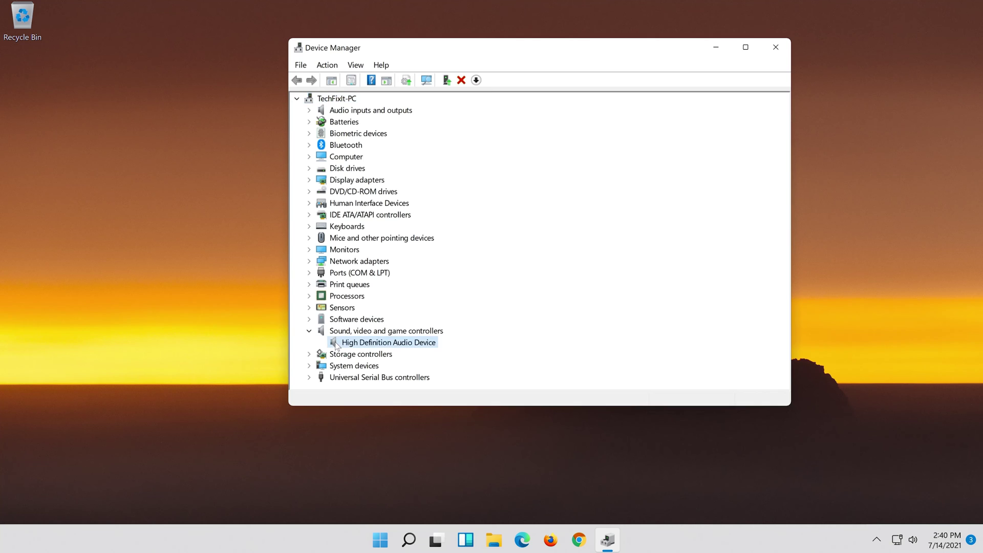
pyautogui.rightClick(411, 347)
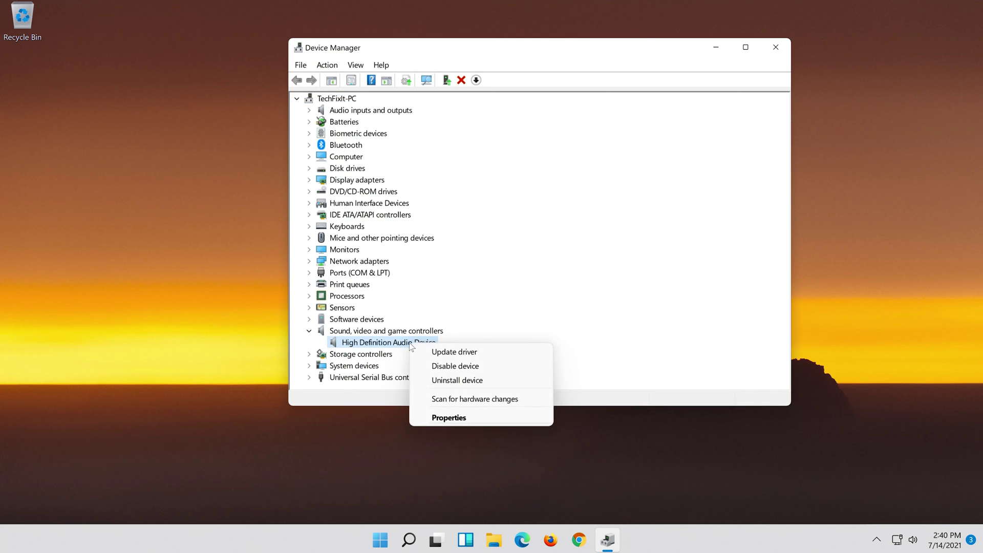
pyautogui.click(480, 418)
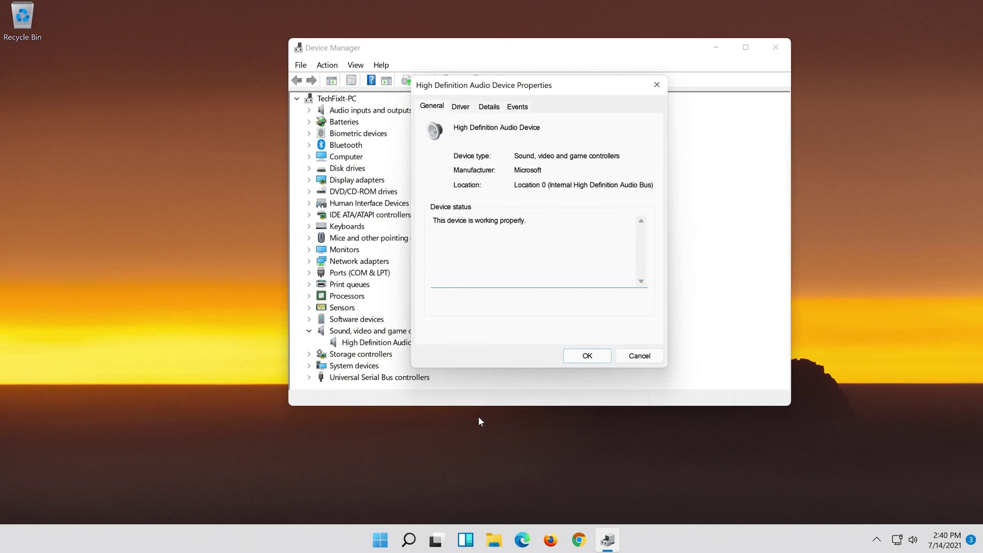
pyautogui.click(465, 108)
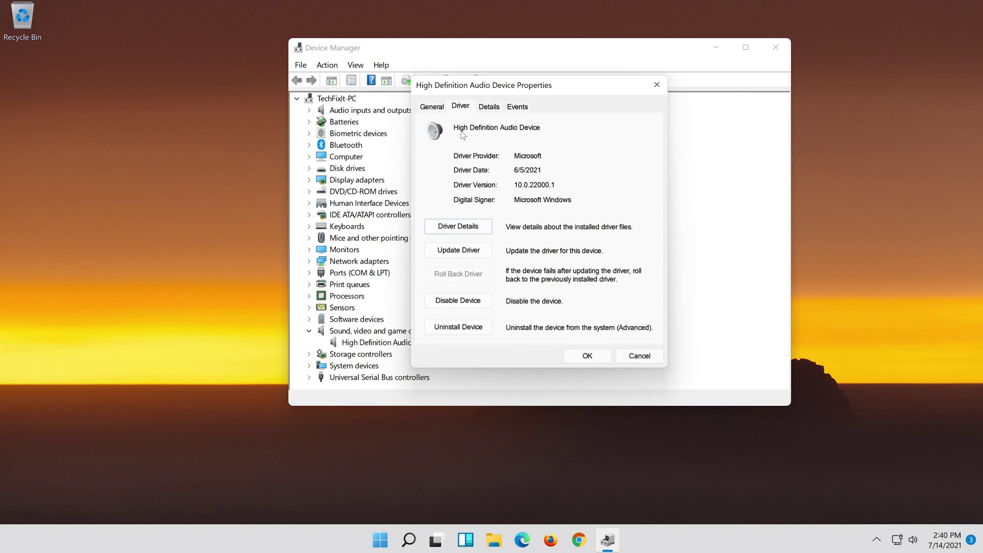
pyautogui.click(458, 251)
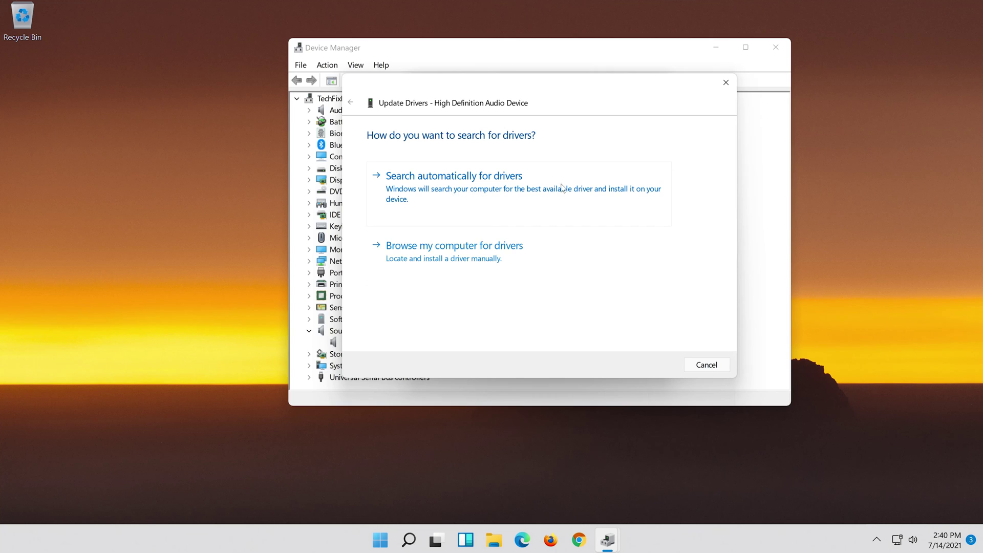
# - Search automatically for a newer audio driver, then run a Windows Update check for updates
pyautogui.click(538, 195)
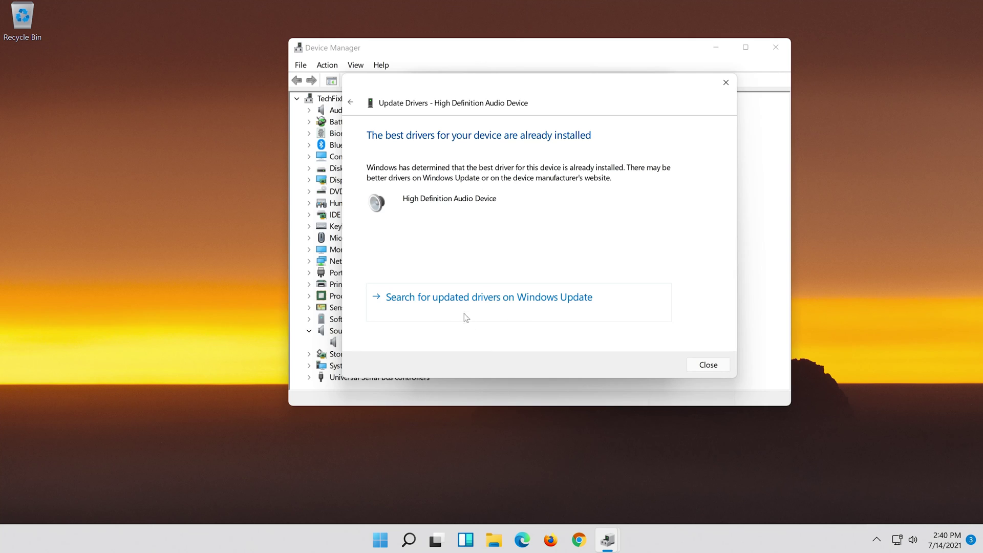
pyautogui.click(524, 308)
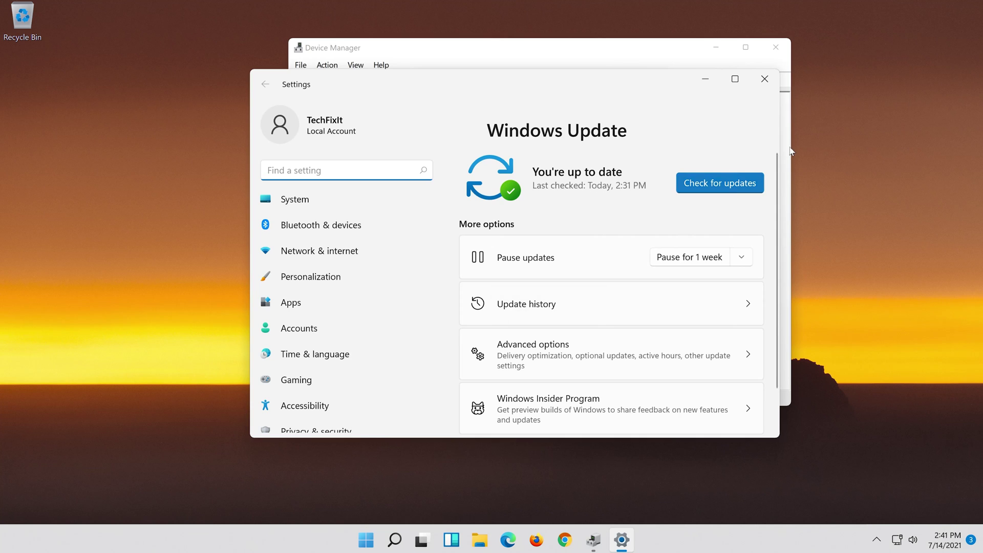
pyautogui.click(715, 182)
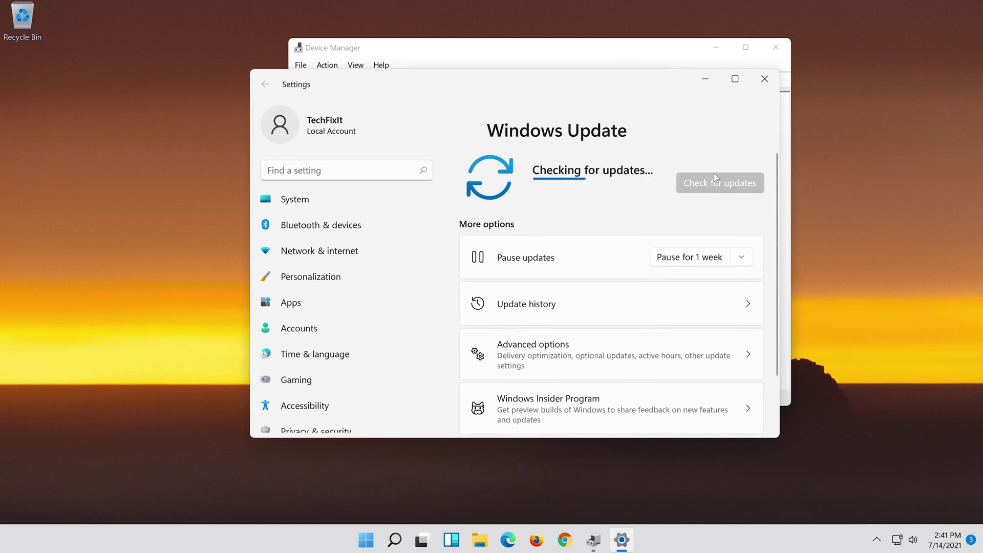